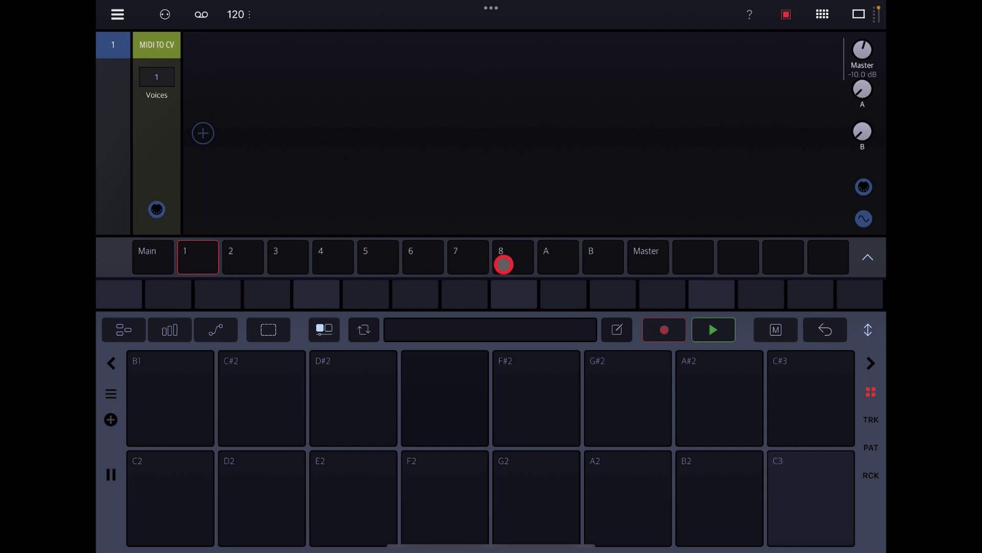
Add two empty tracks, numbered 13 and 14, to the mixer right after track 8.
drag(508, 260, 193, 247)
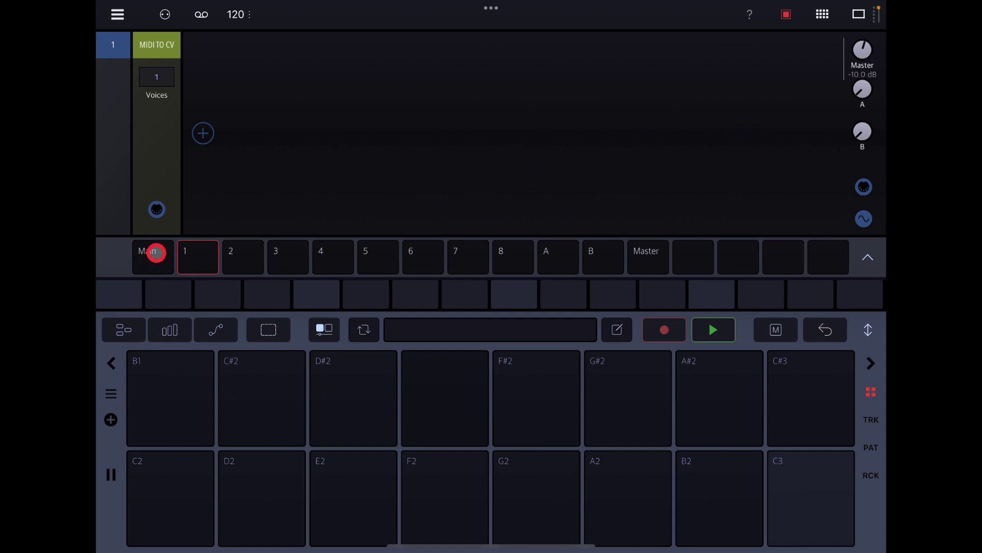
click(156, 253)
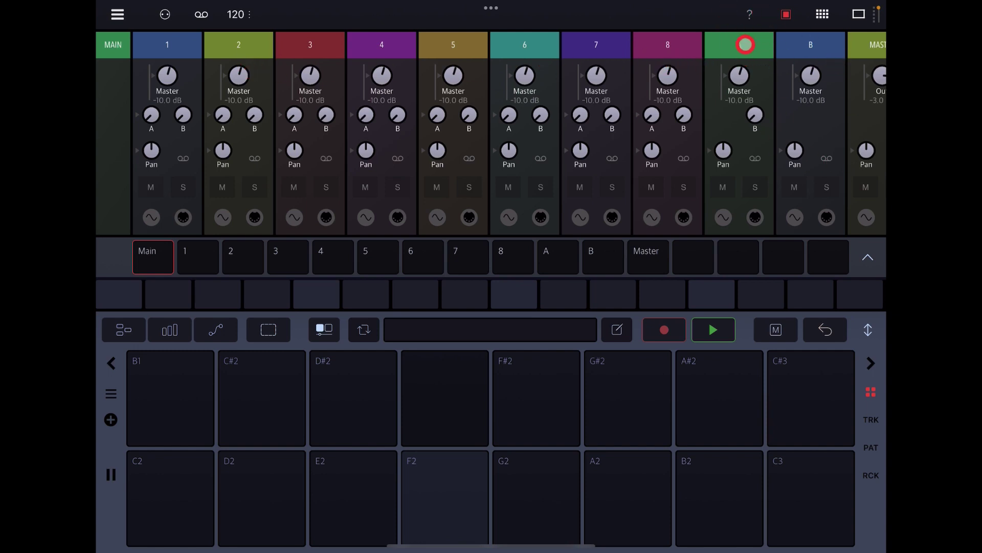
drag(727, 42, 768, 44)
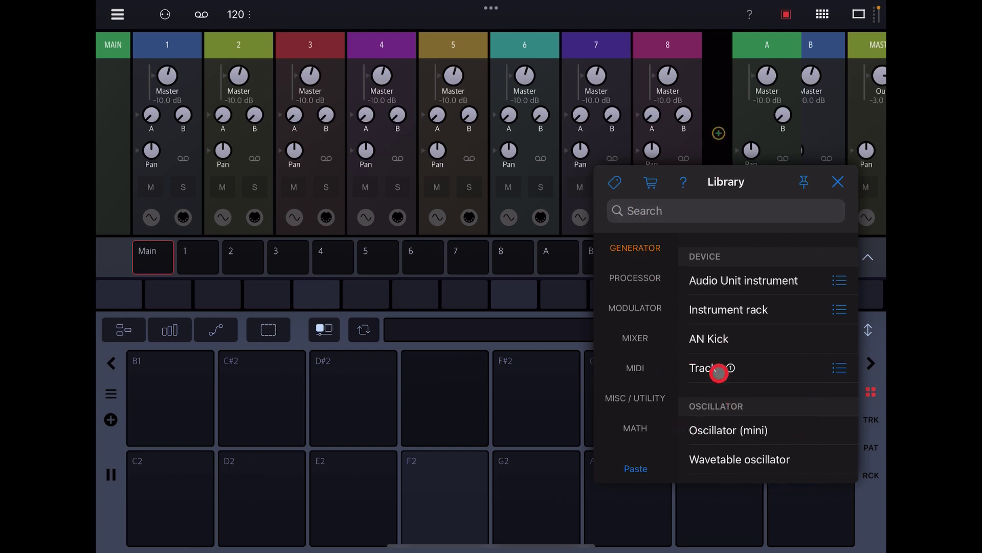
click(719, 372)
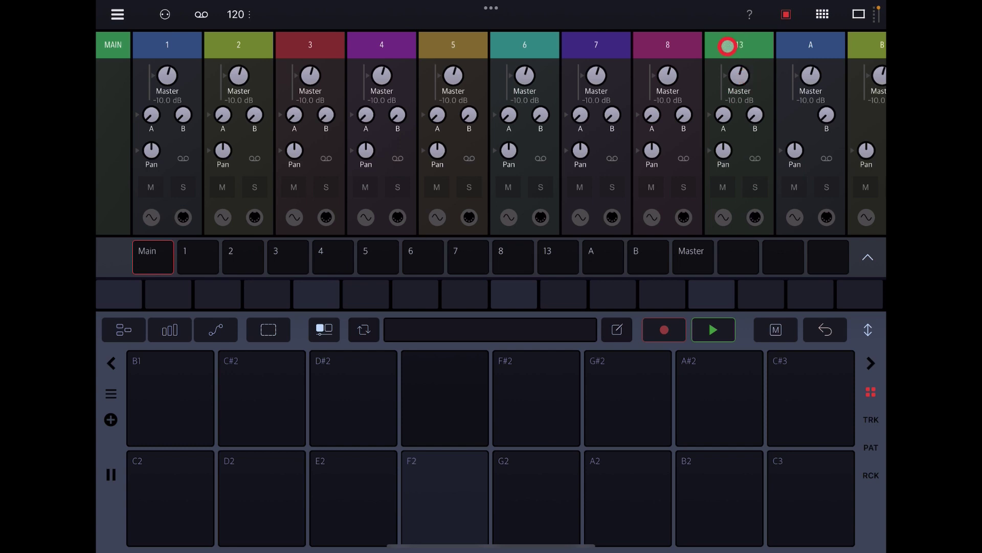
click(727, 46)
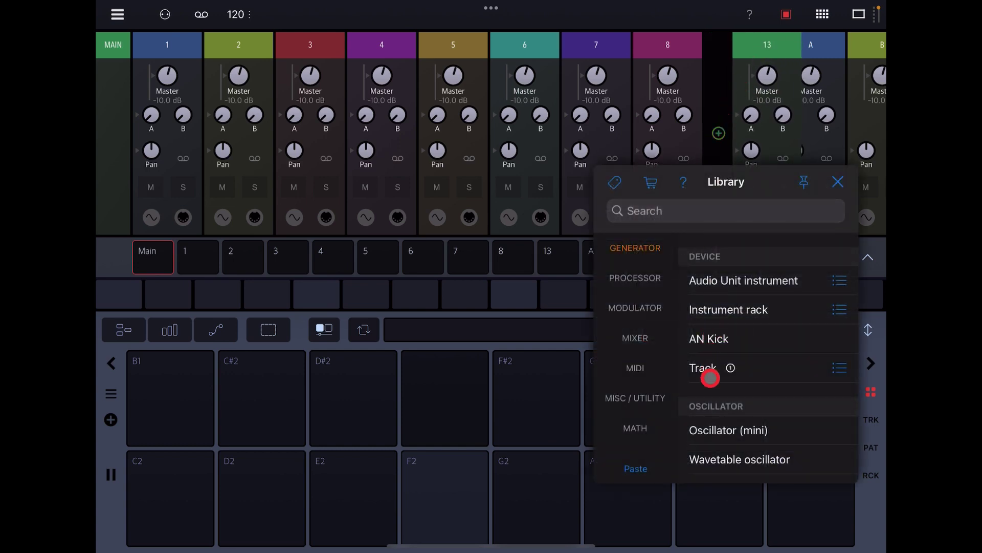
click(715, 371)
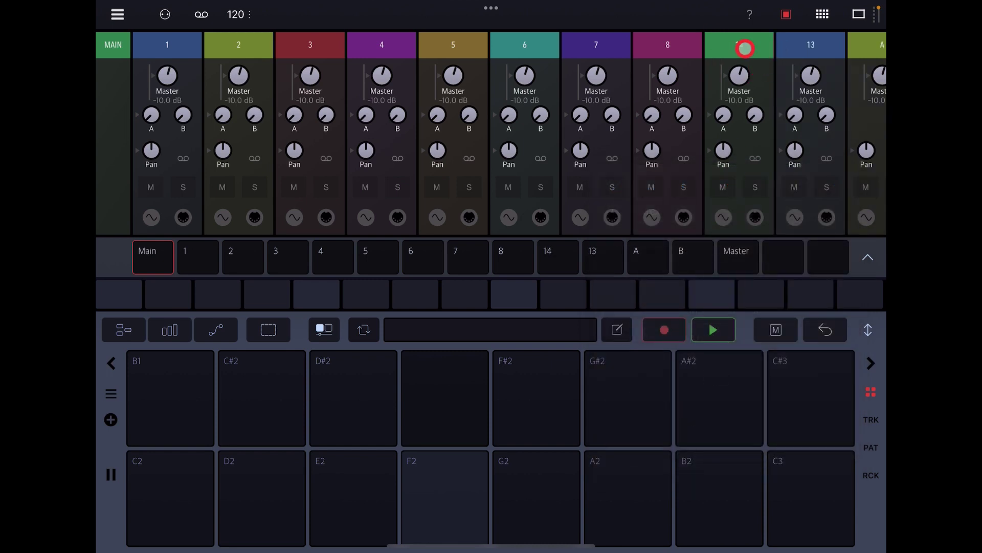
Rename the new track 14 to 9.
click(751, 43)
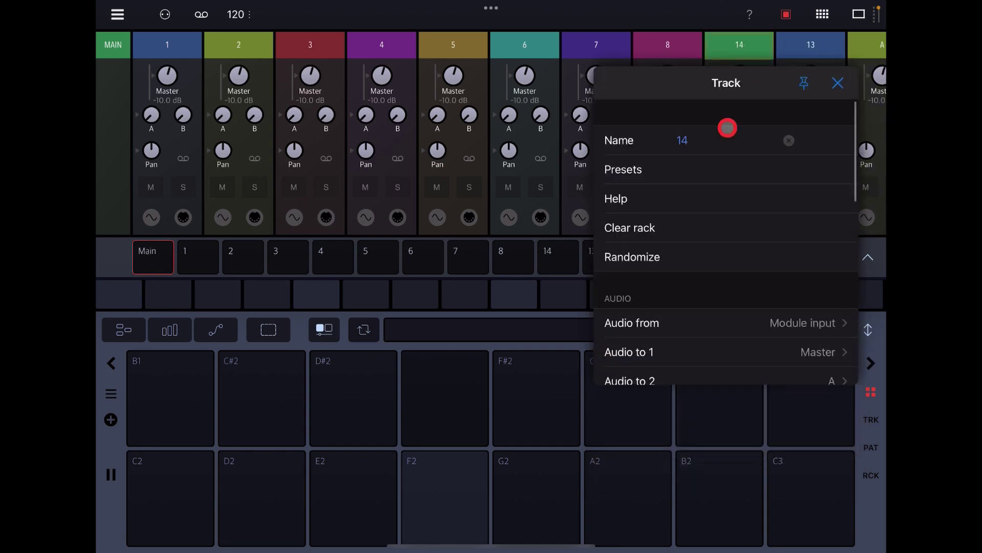
click(696, 141)
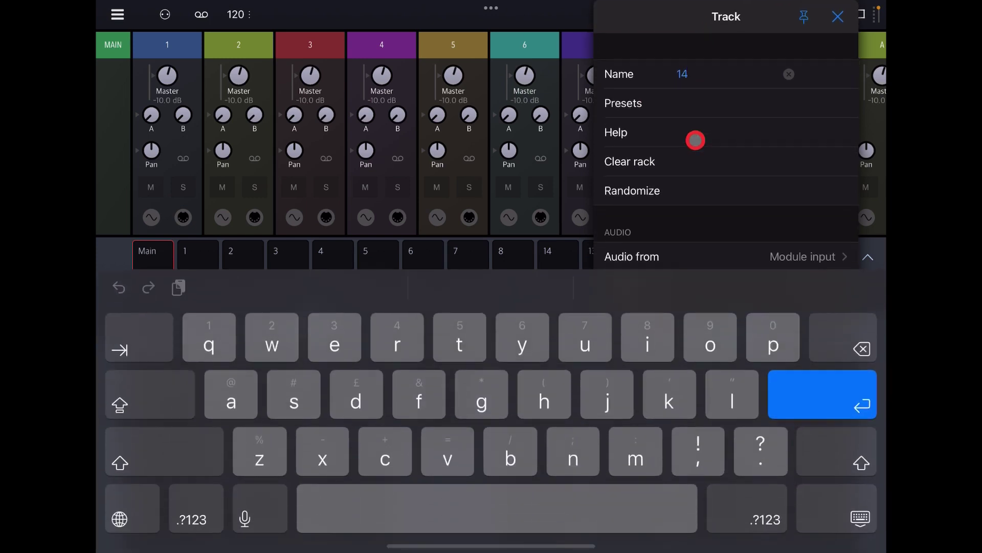
key(BackSpace)
key(BackSpace)
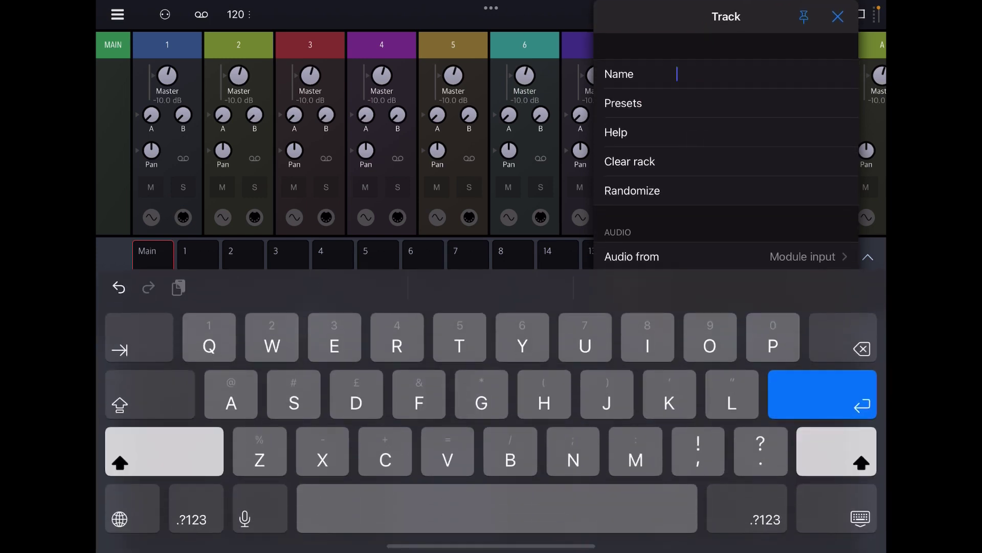
text(9)
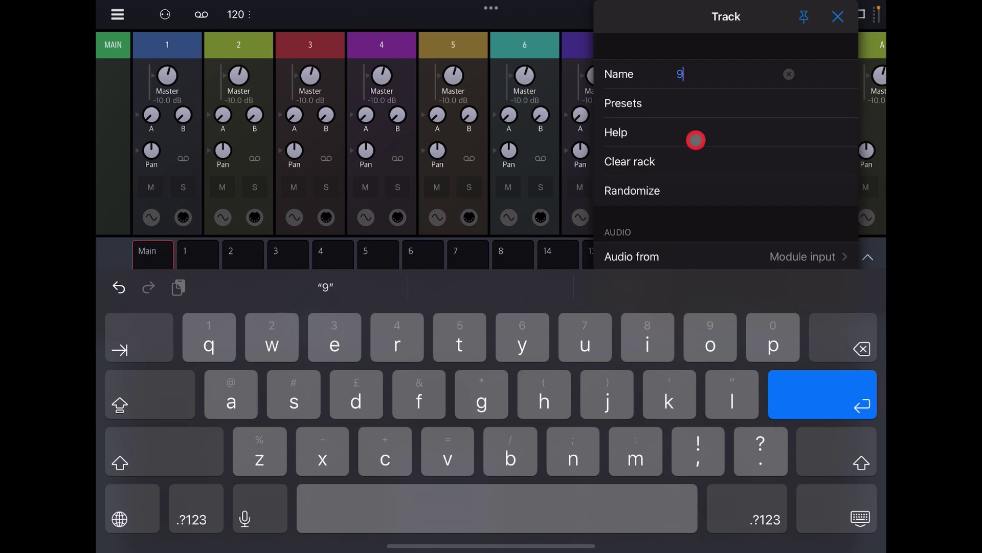
key(Return)
Rename the new track 13 to 10.
click(802, 45)
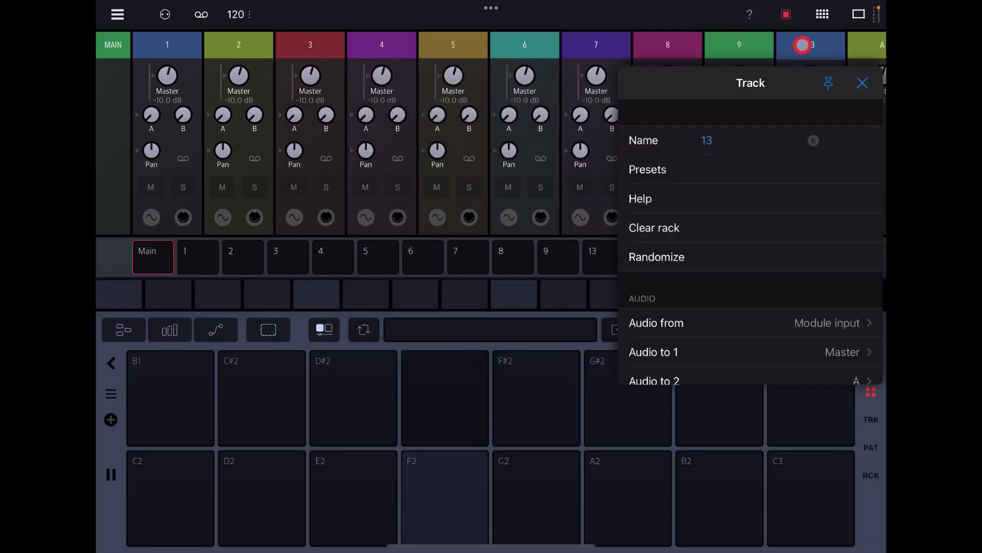
click(725, 145)
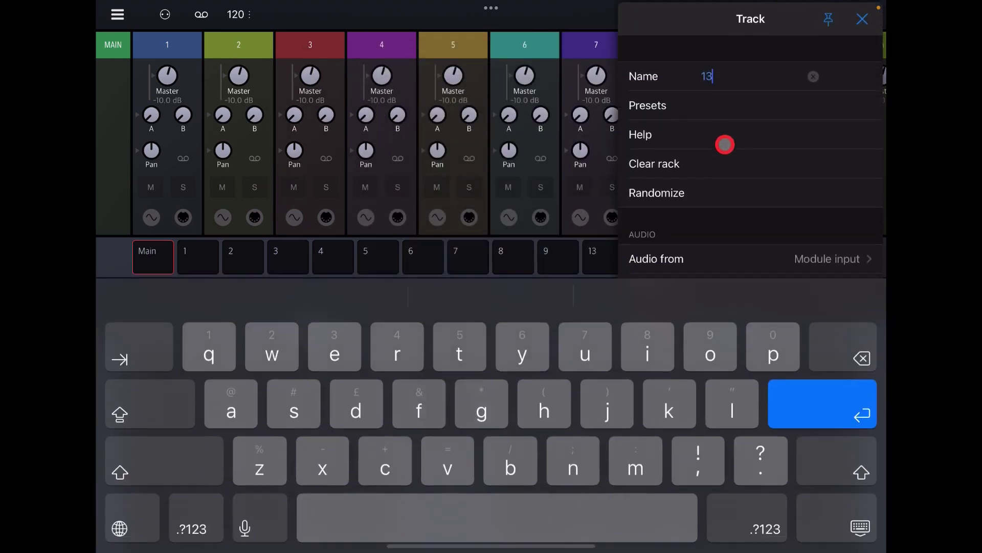
key(BackSpace)
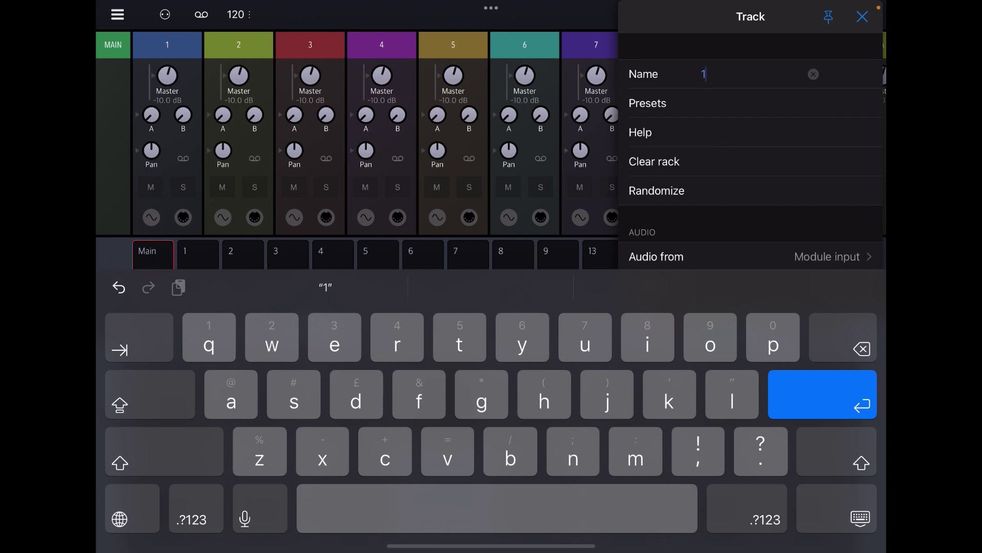
text(0)
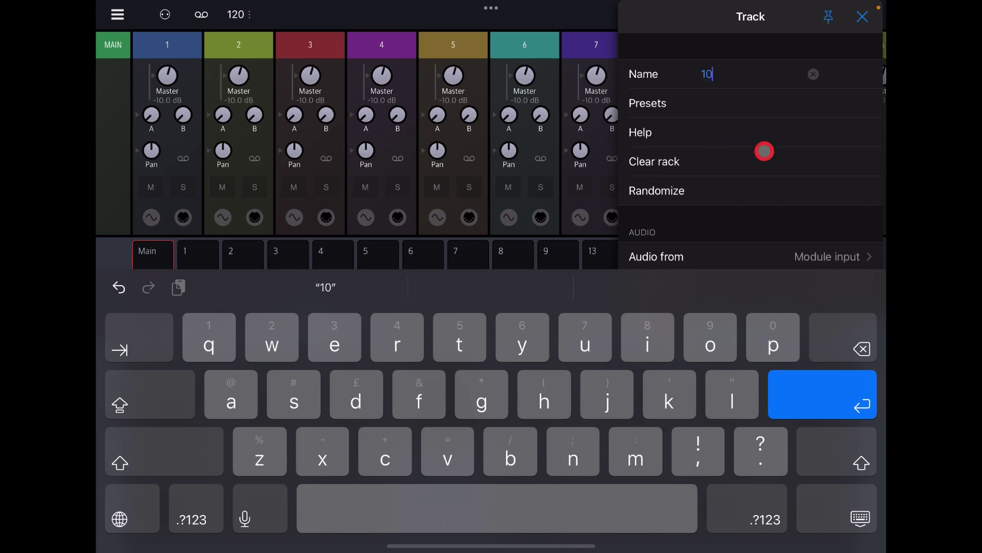
key(Return)
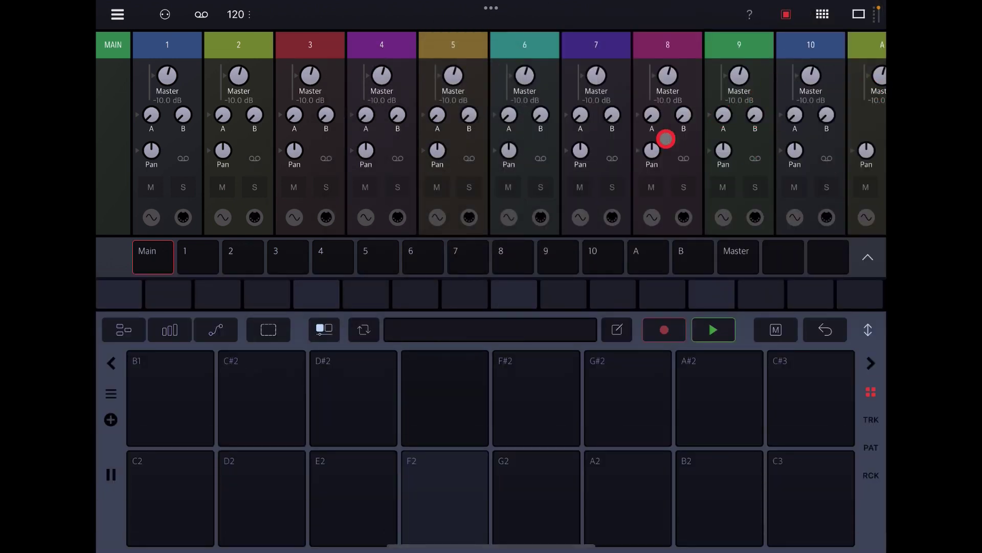
drag(659, 137, 478, 137)
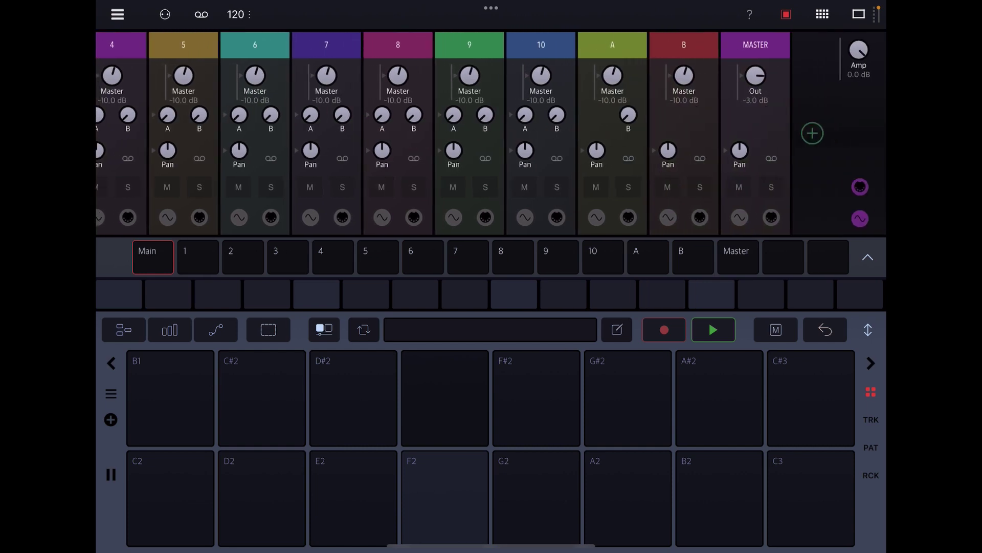
drag(307, 137, 495, 137)
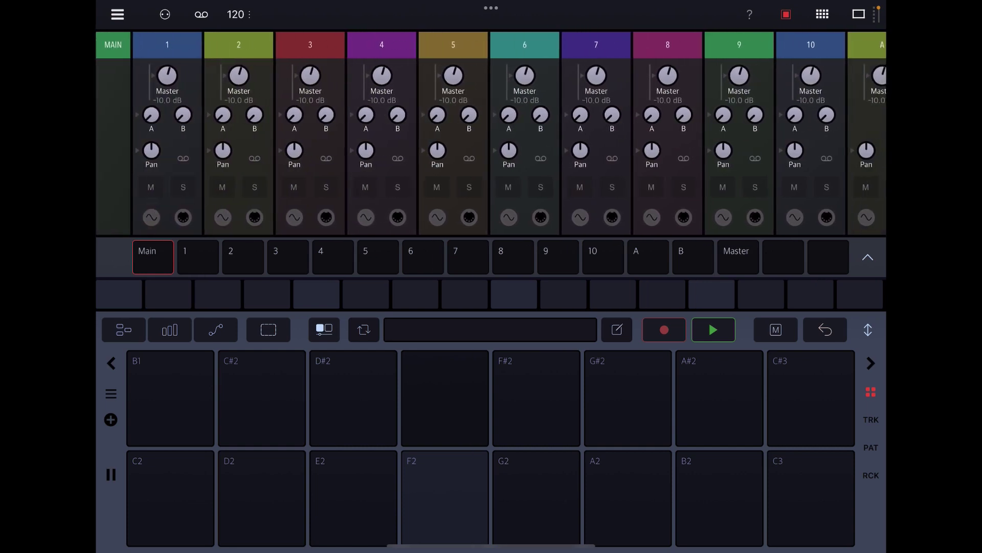
mouse_move(665, 137)
mouse_down()
mouse_move(358, 138)
mouse_move(604, 137)
mouse_up()
click(870, 328)
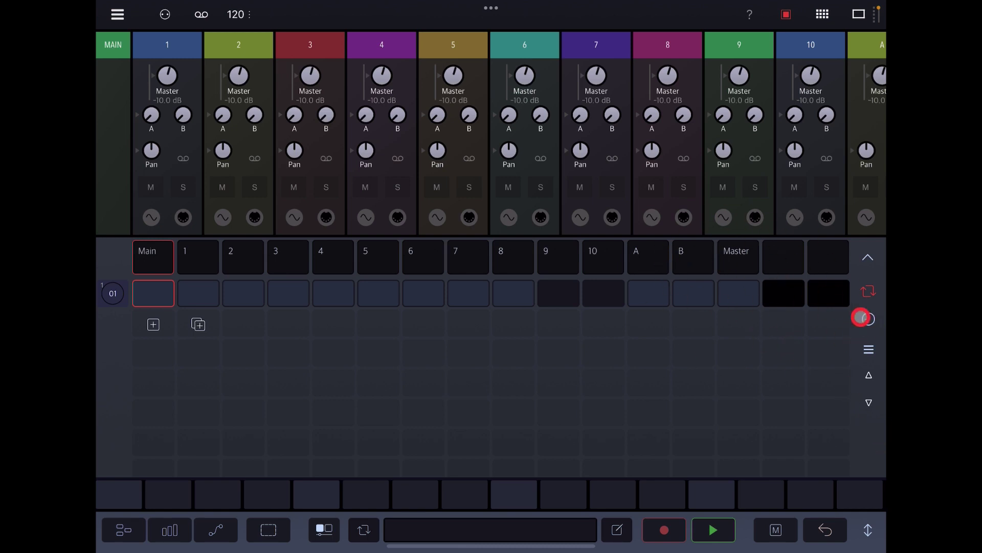
click(872, 527)
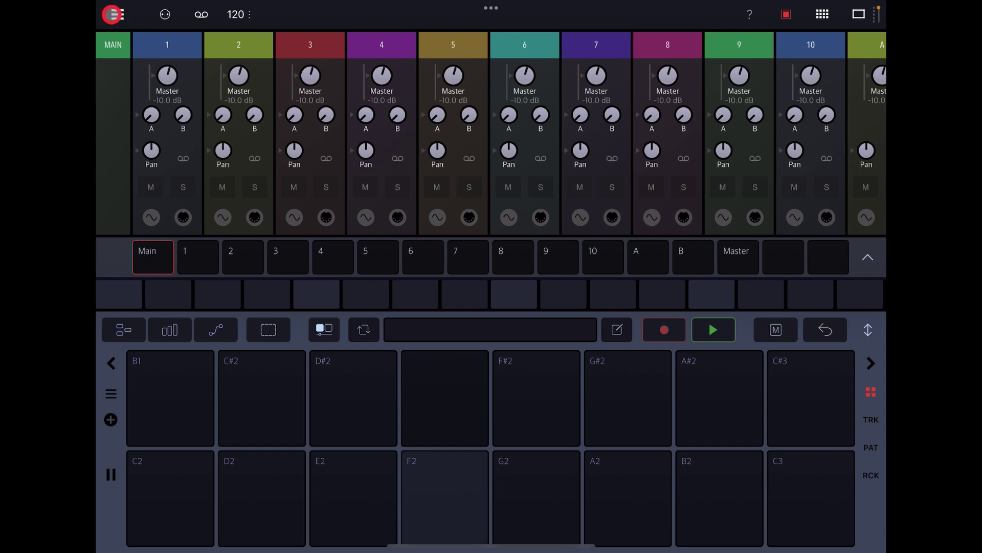
Use Save as to store the ten-track project as '10 Tracks' in the Templates folder.
click(113, 14)
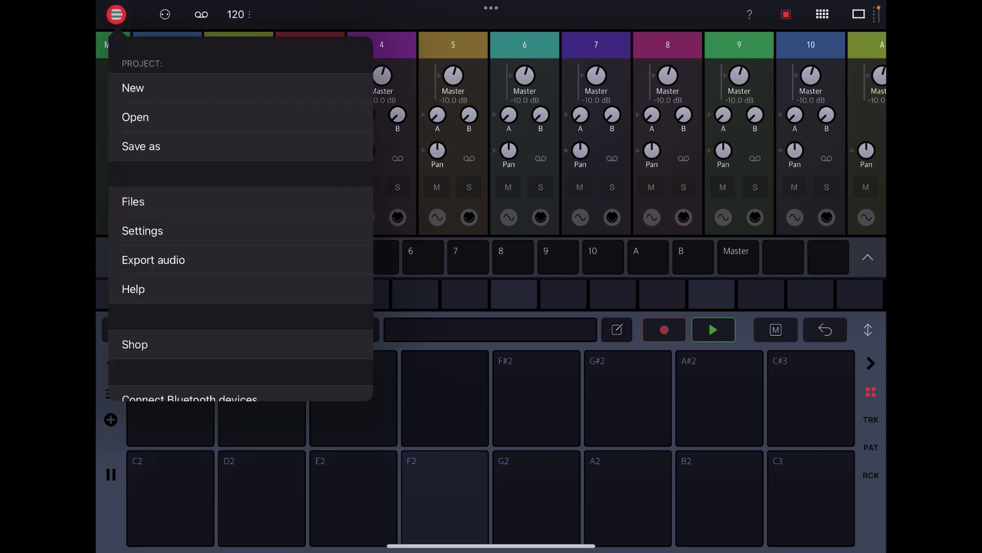
click(150, 152)
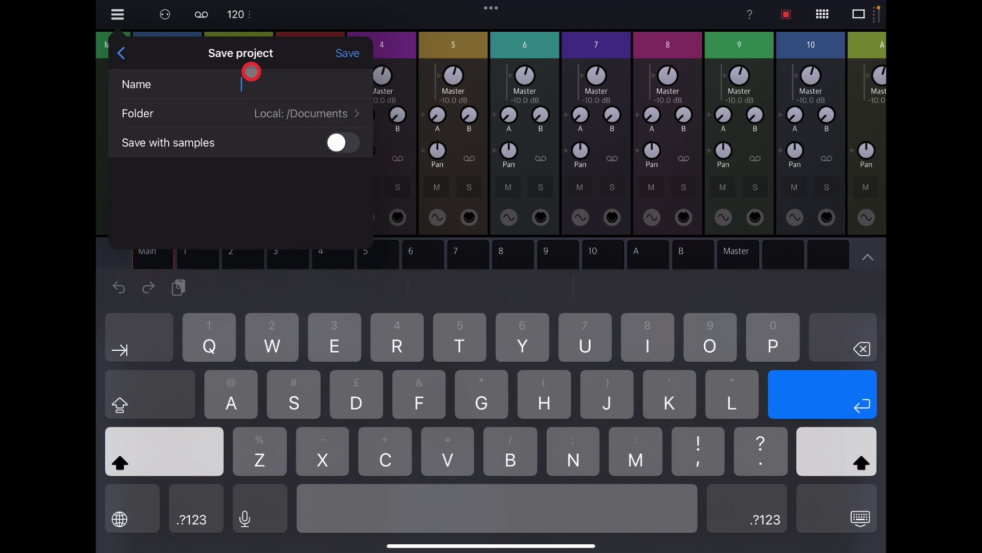
text(10)
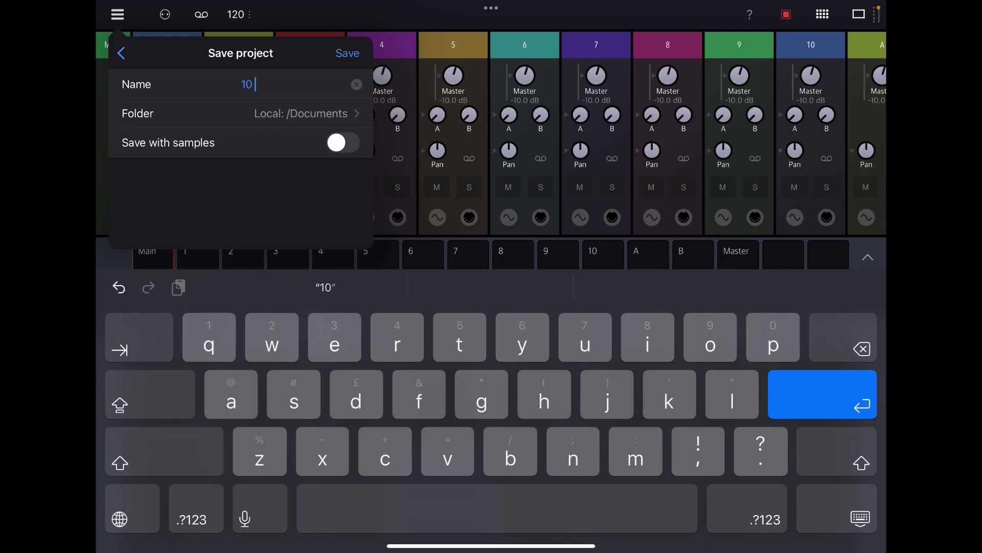
text( Tracks)
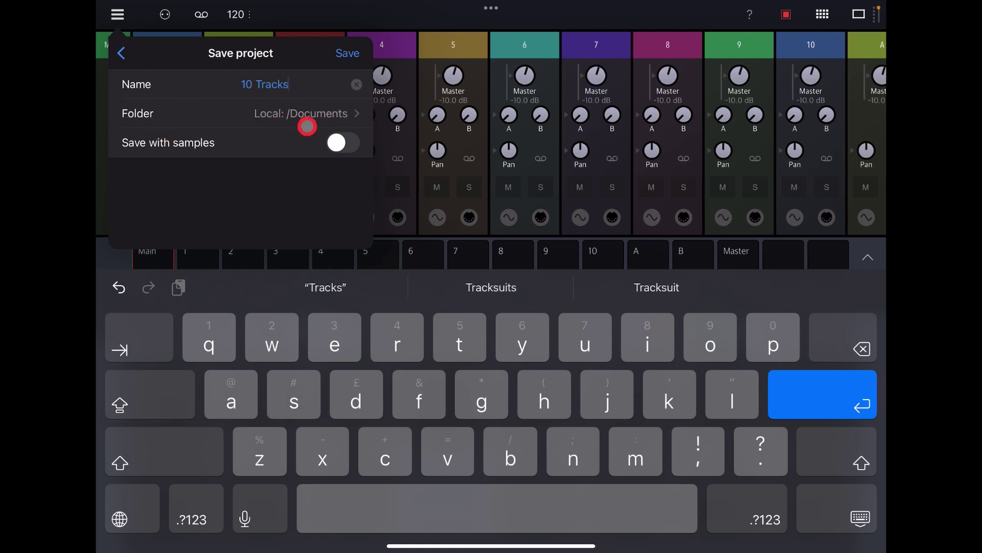
click(304, 114)
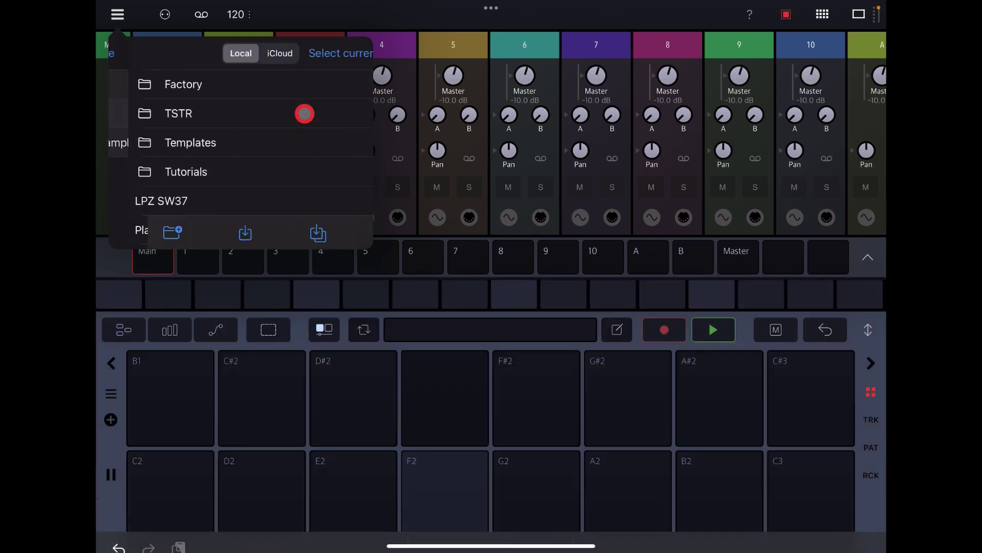
click(161, 144)
click(324, 52)
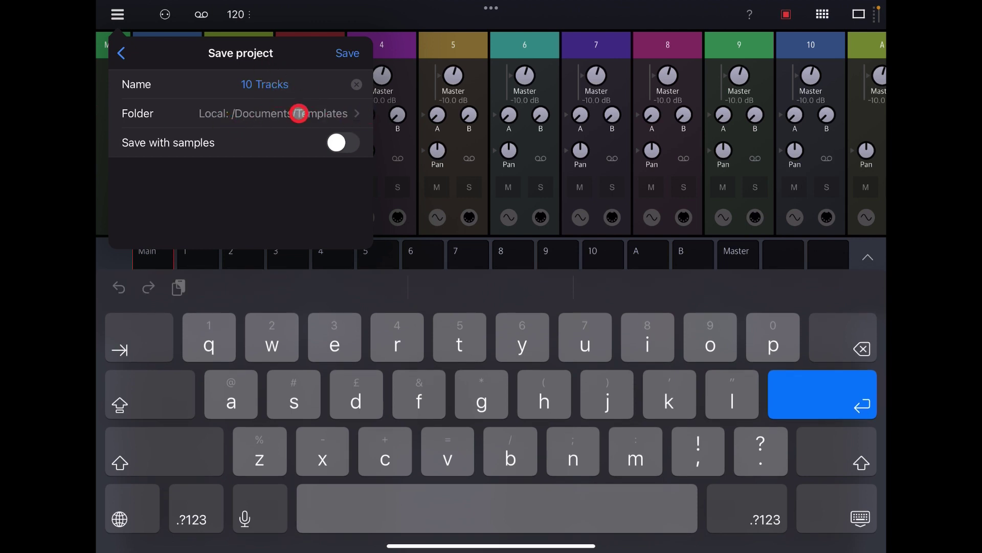
click(348, 53)
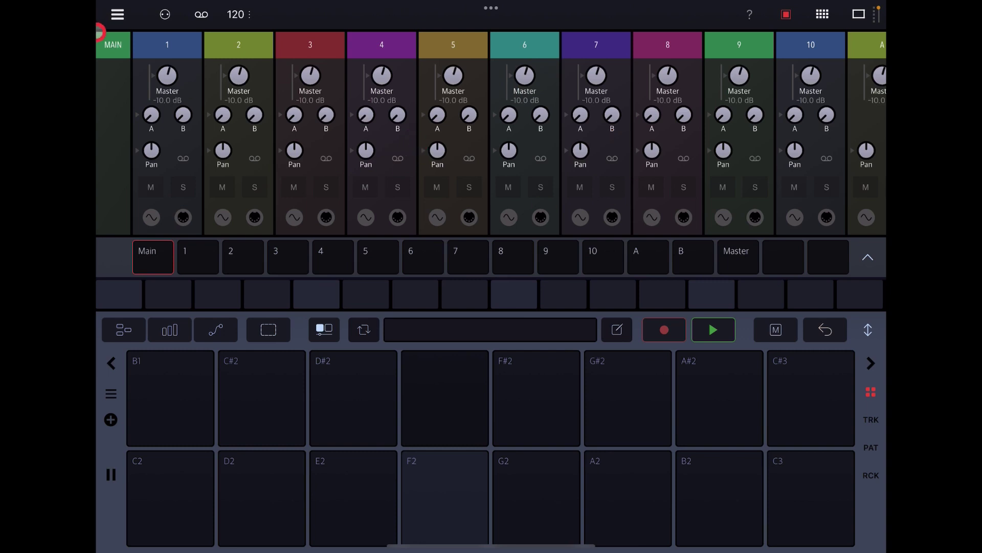
Look through the built-in project templates, then close the project menu.
click(118, 14)
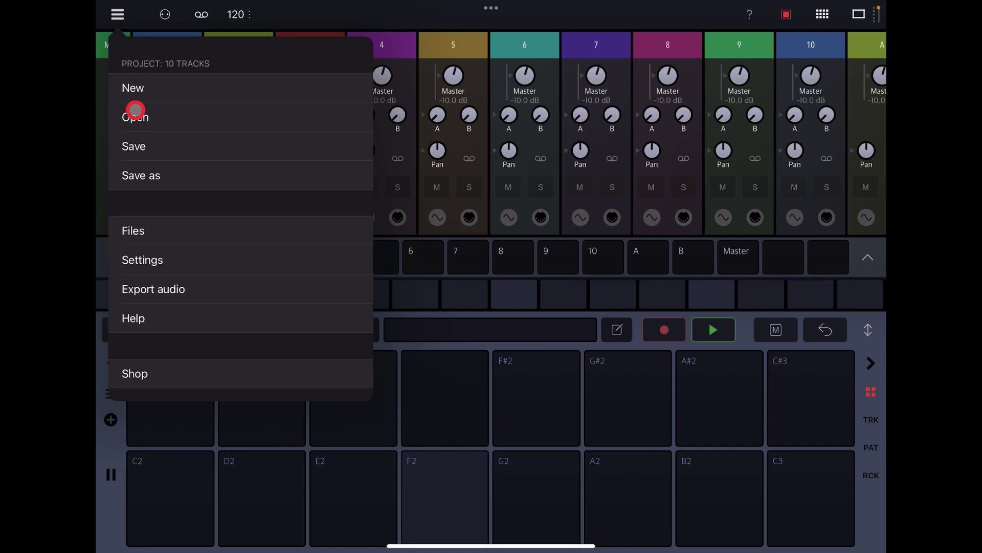
click(135, 88)
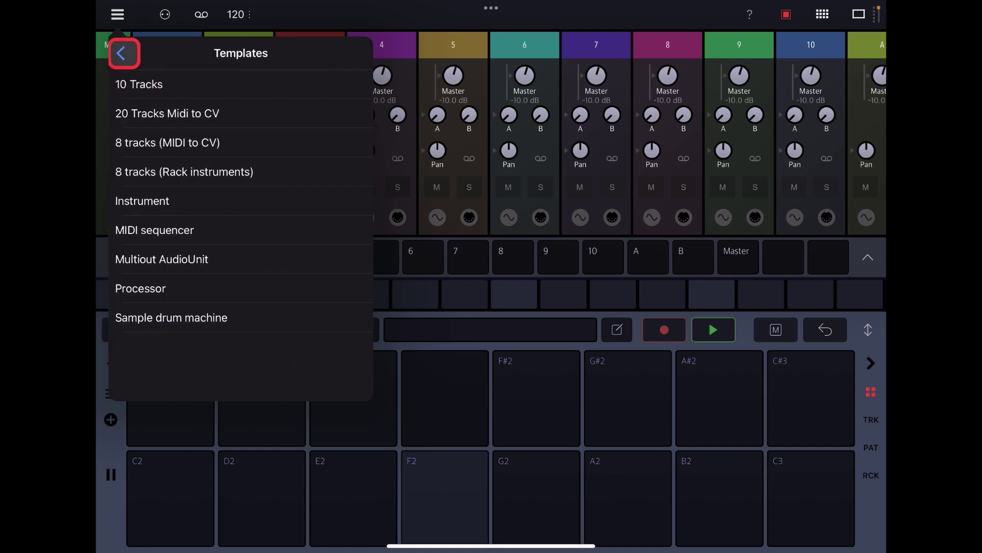
click(122, 51)
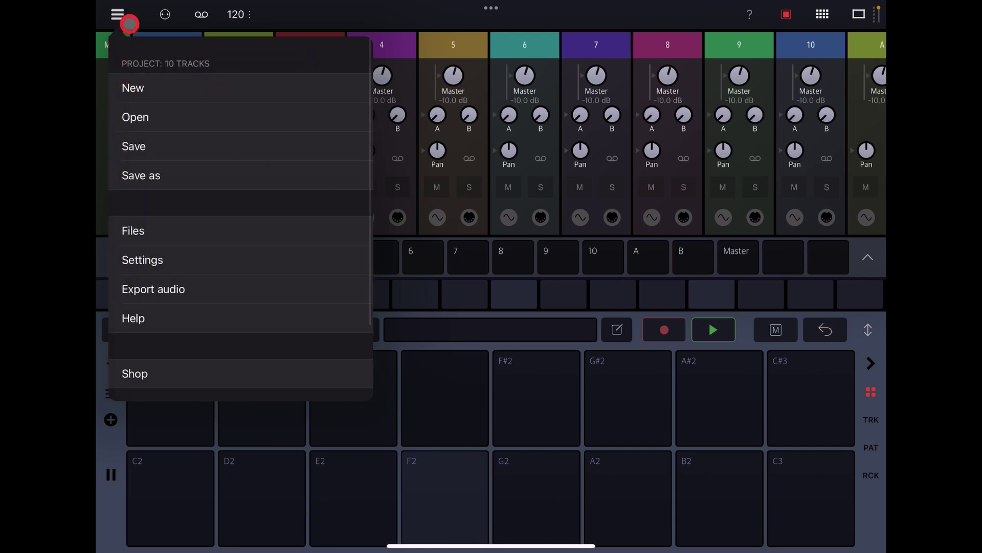
click(122, 11)
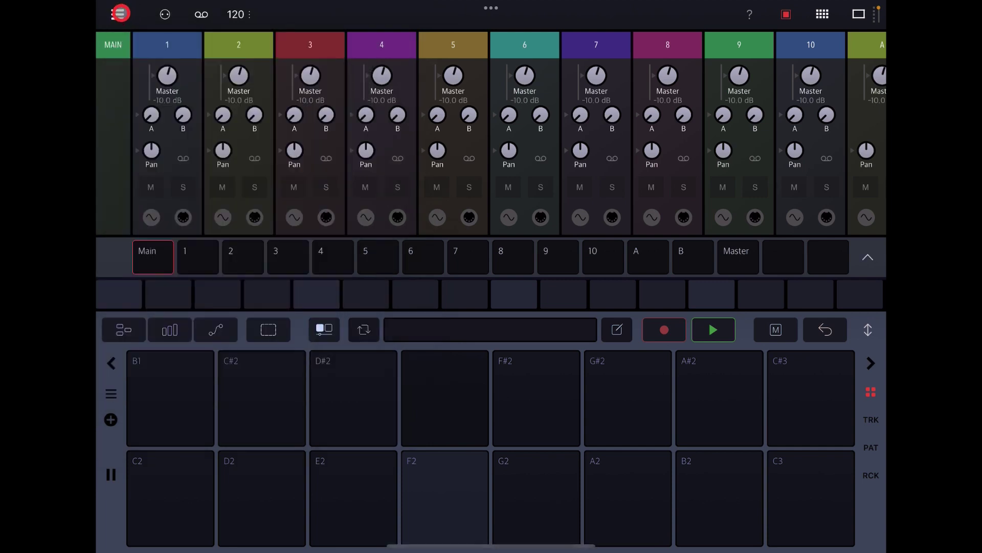
Open the '20 Tracks Midi to CV' template from the Templates folder.
click(122, 14)
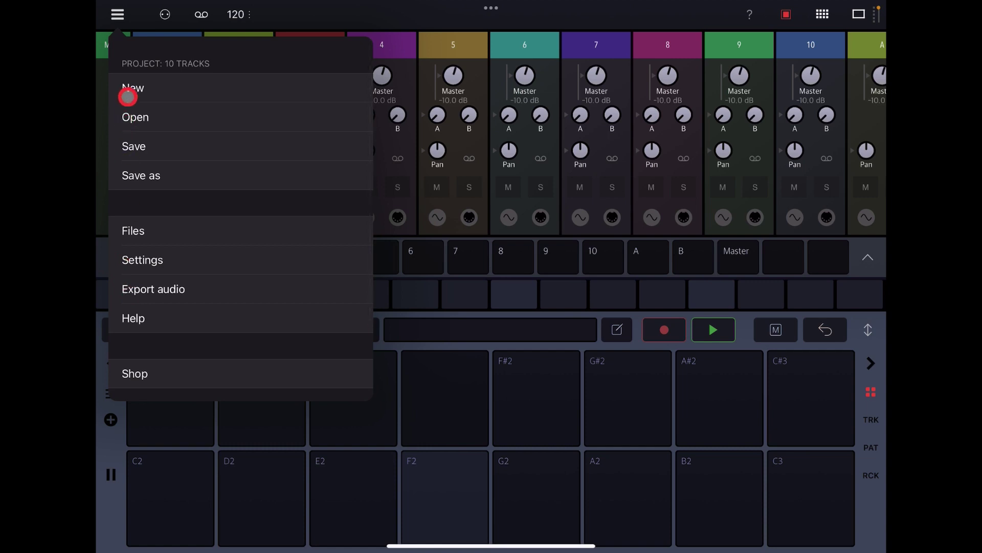
click(128, 116)
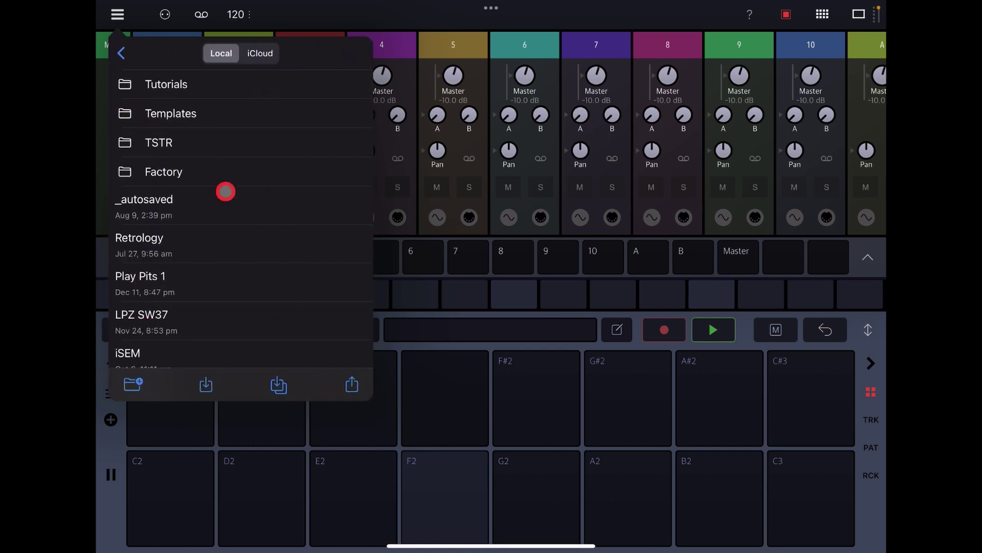
scroll(231, 275, down, 2)
scroll(222, 301, up, 3)
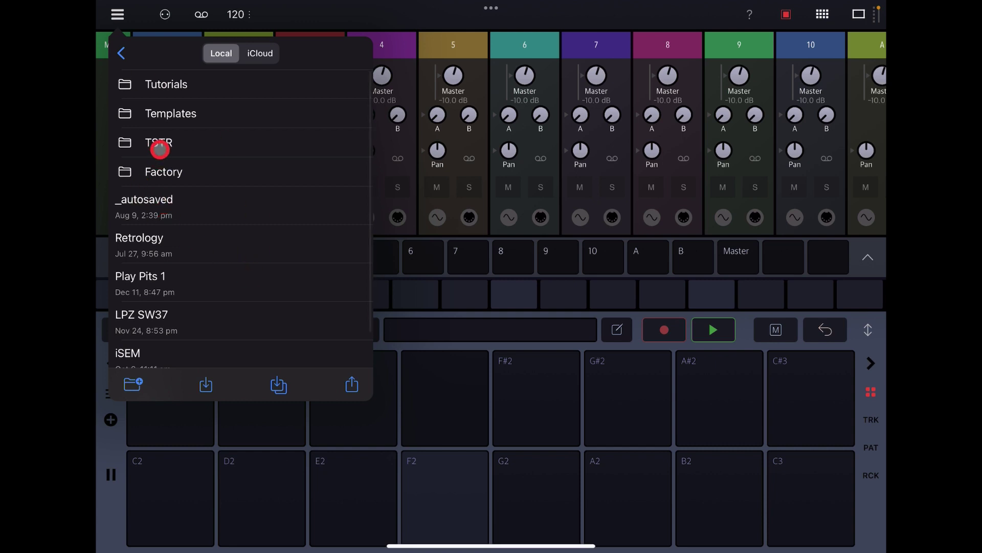
click(163, 117)
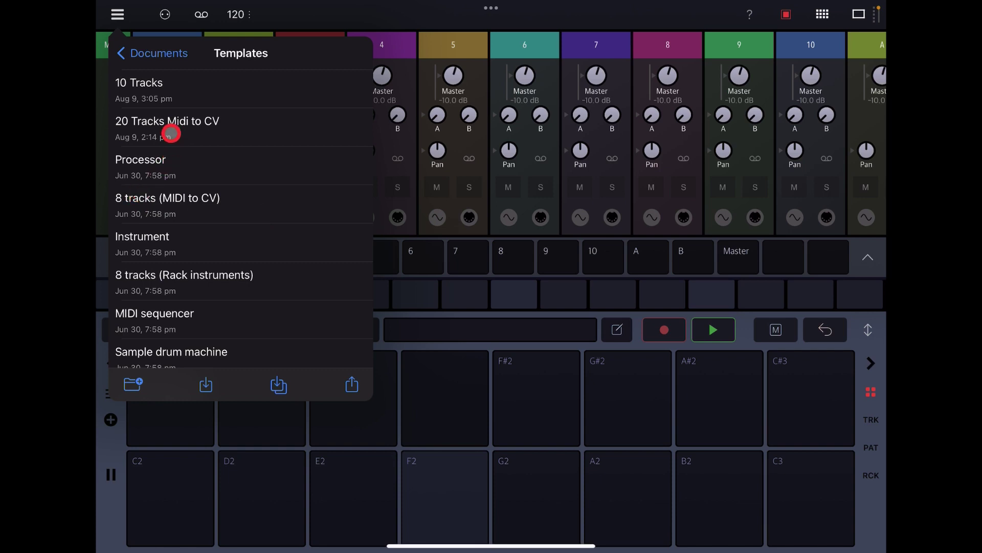
click(178, 120)
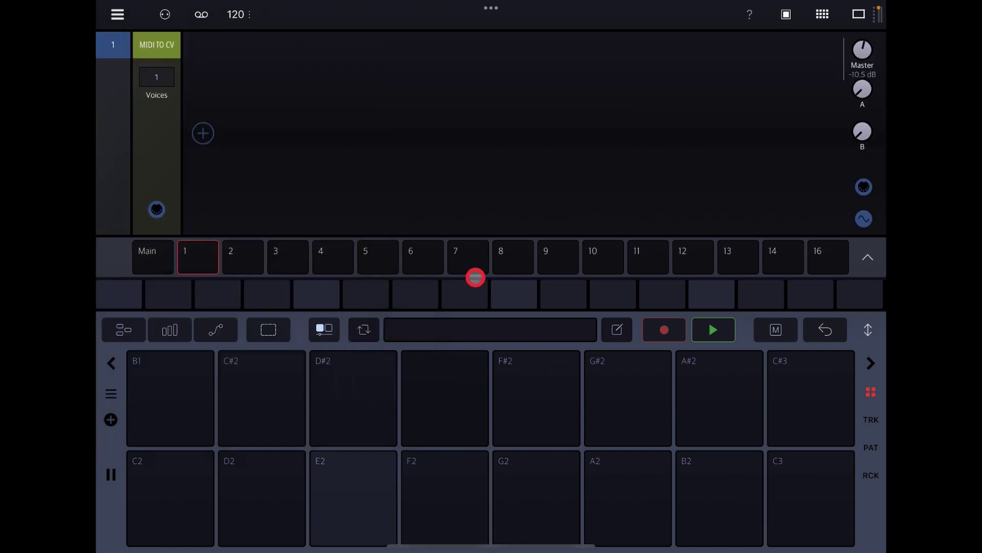
Show track 10's MIDI to CV rack and expand the pattern clip grid for all tracks.
mouse_move(444, 196)
mouse_down()
mouse_move(358, 197)
mouse_move(444, 196)
mouse_up()
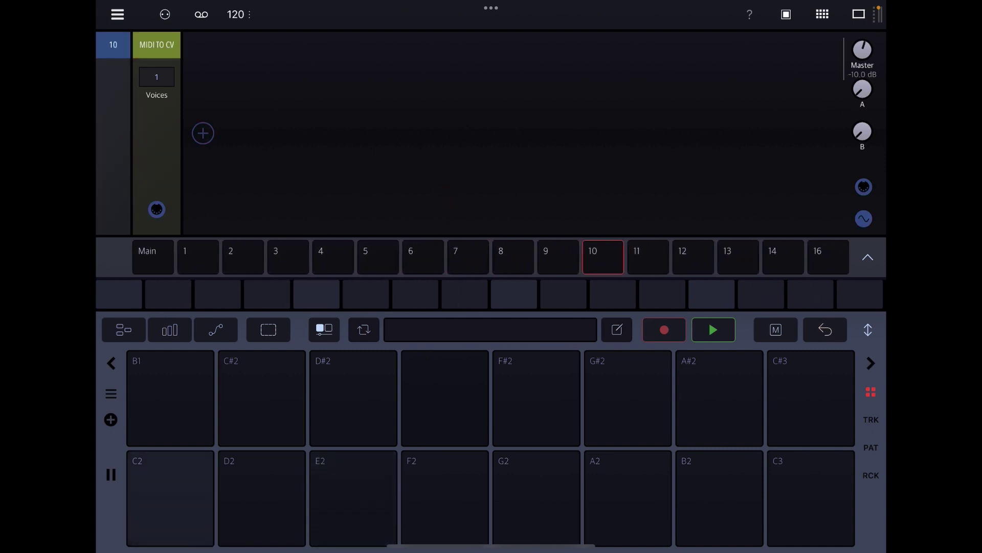
click(876, 327)
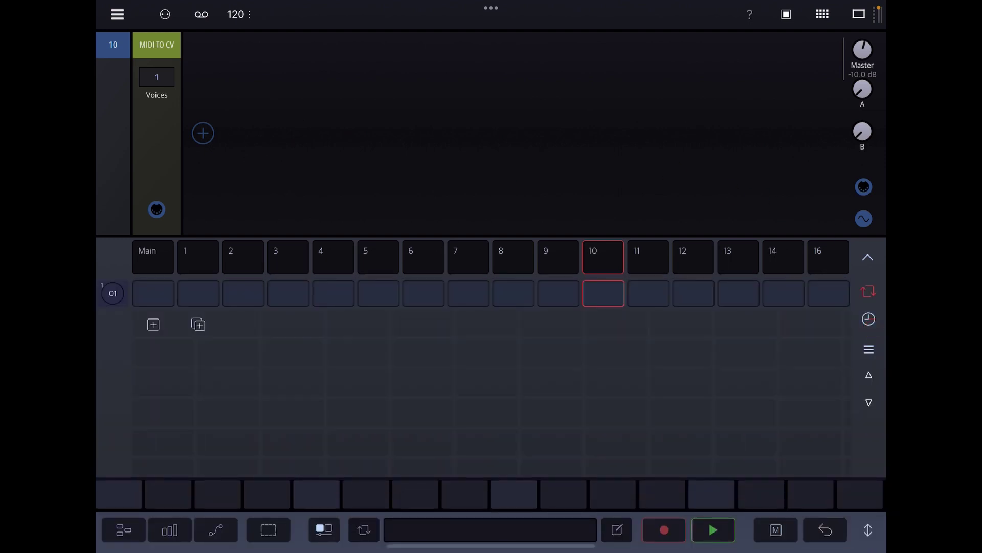
scroll(491, 273, right, 5)
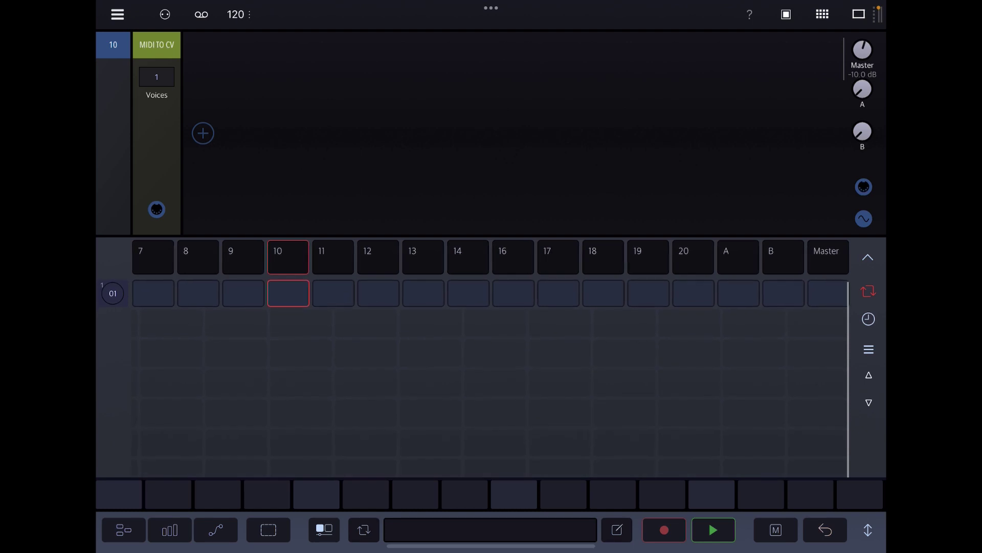
scroll(491, 273, left, 5)
scroll(491, 274, right, 4)
scroll(491, 273, right, 2)
scroll(492, 273, left, 5)
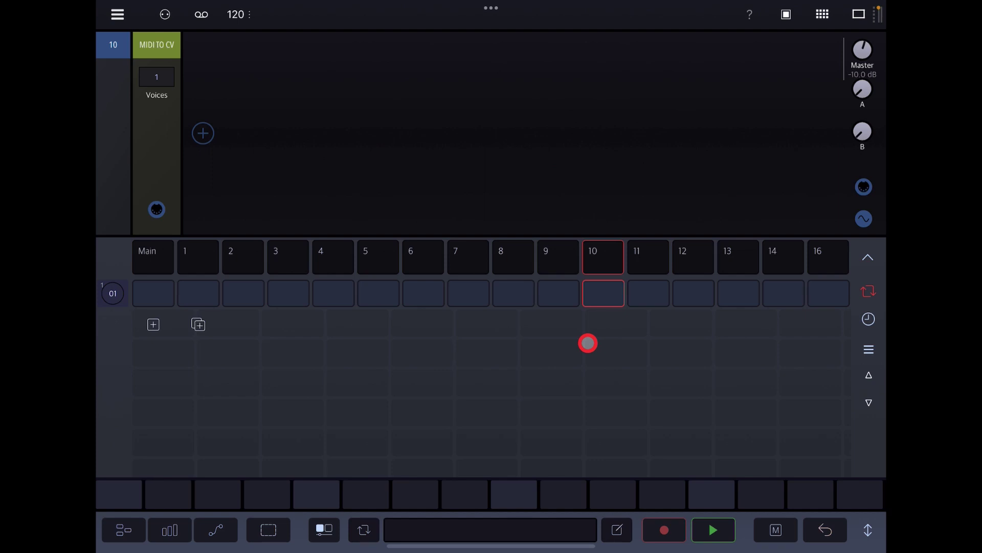
drag(588, 343, 399, 327)
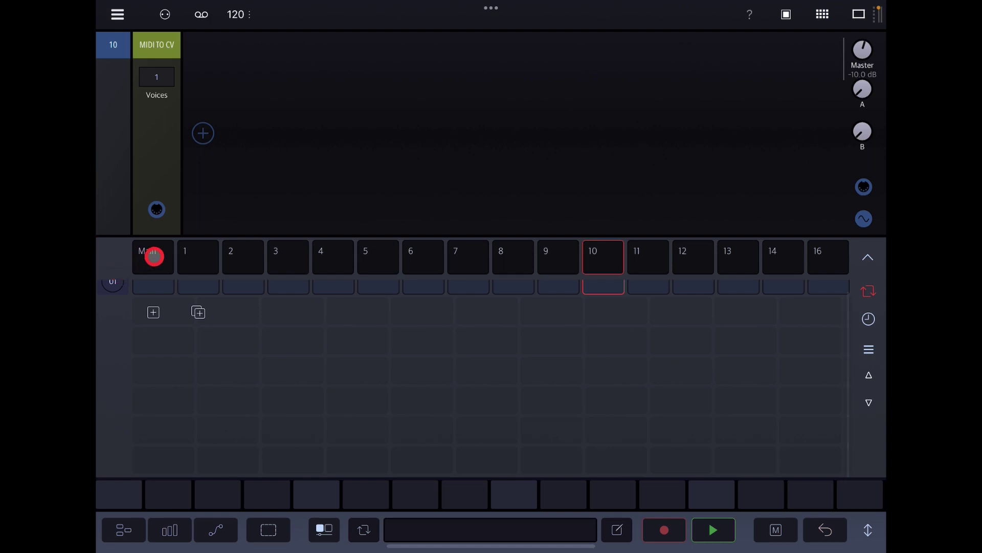
Add a new empty track 24 to the mixer and move it right after track 20.
click(154, 254)
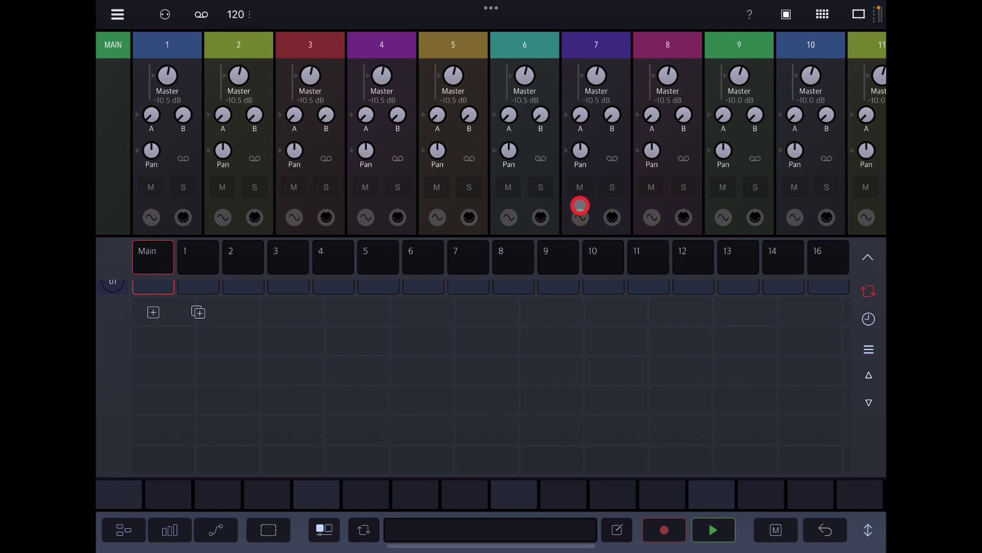
drag(579, 206, 358, 206)
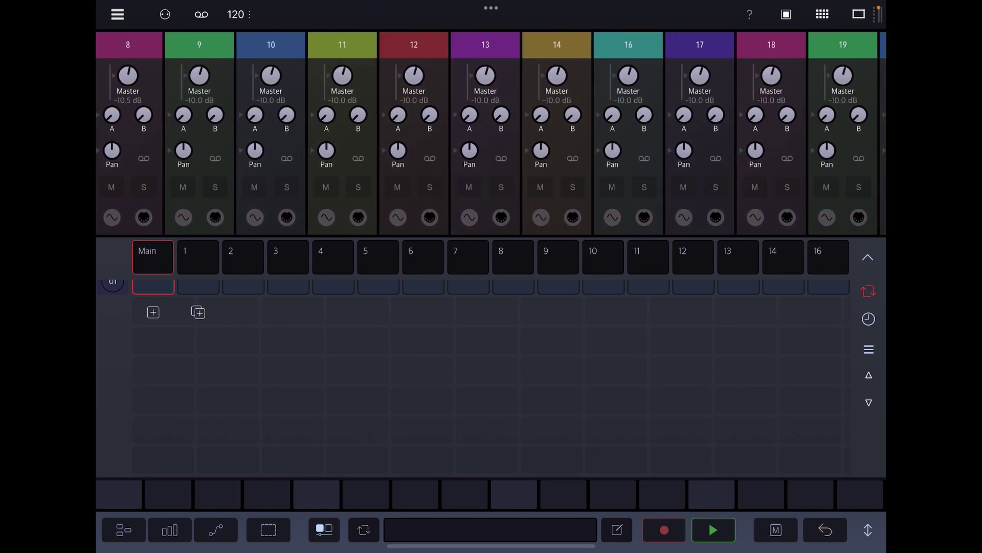
mouse_move(625, 154)
mouse_down()
mouse_move(627, 175)
mouse_move(348, 177)
mouse_up()
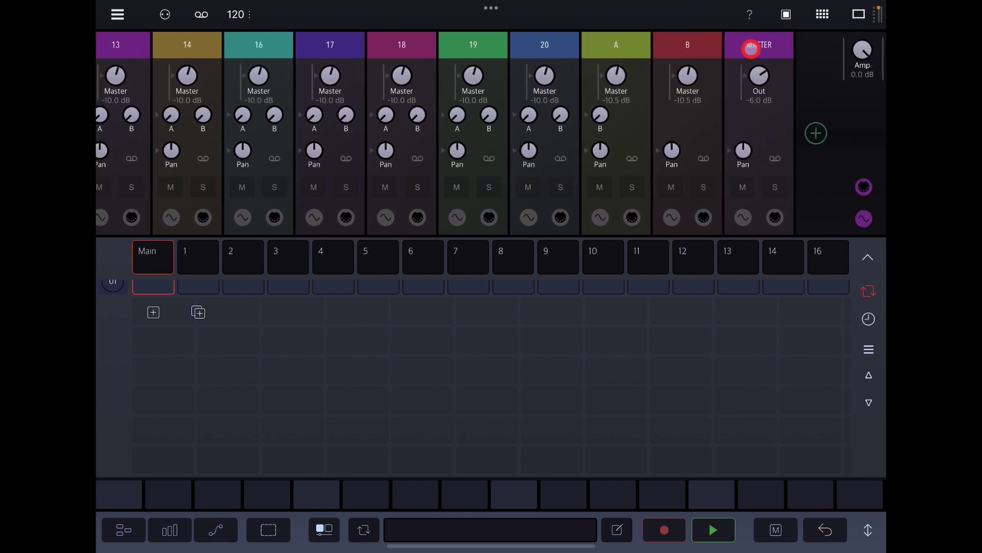
drag(751, 45, 783, 44)
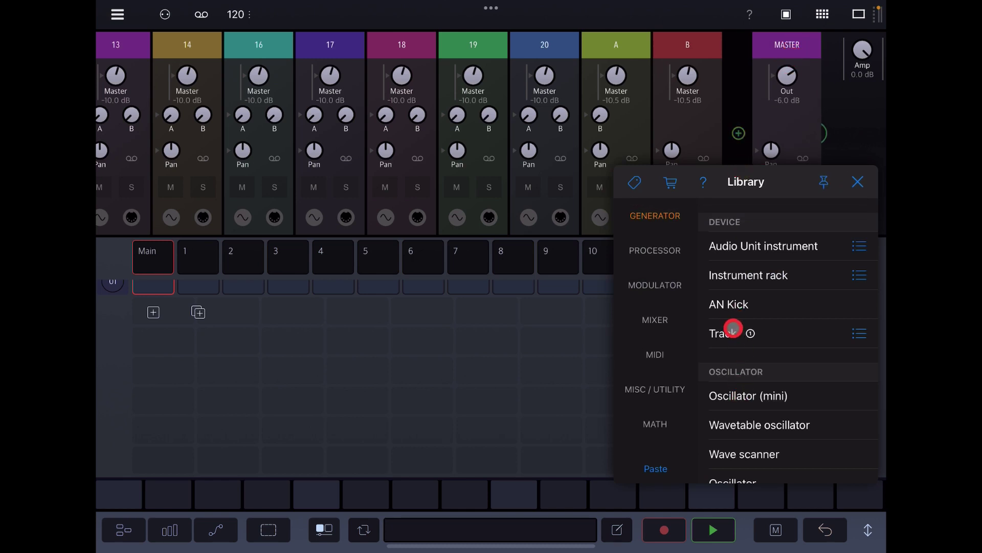
click(732, 331)
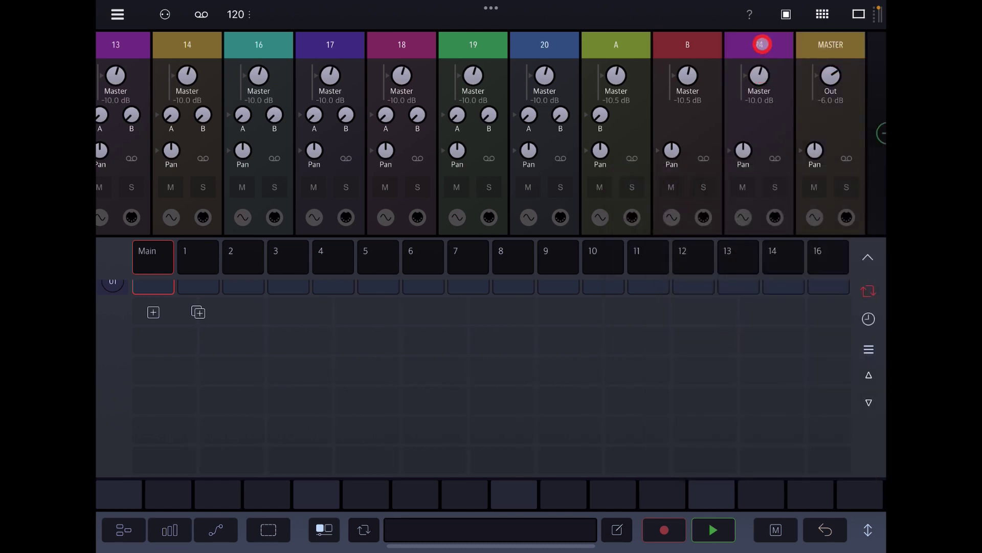
drag(762, 45, 616, 76)
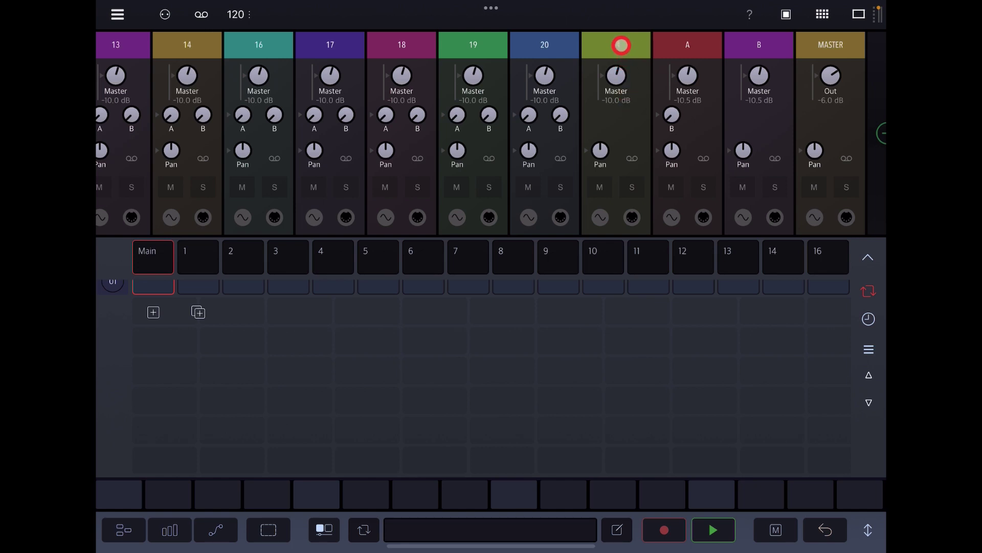
Delete the misplaced track 24 and open the library with a gap after track 20.
drag(621, 45, 625, 217)
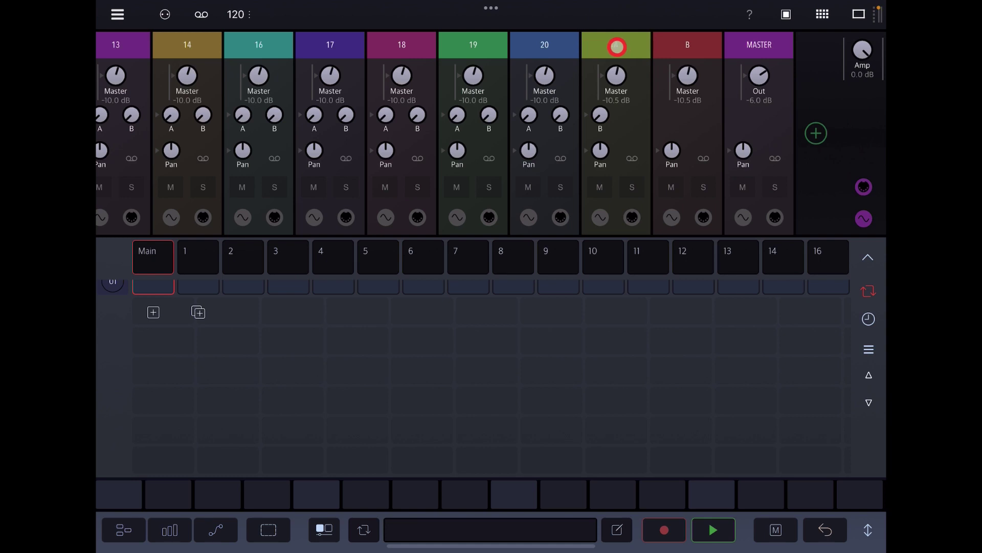
drag(700, 52, 722, 52)
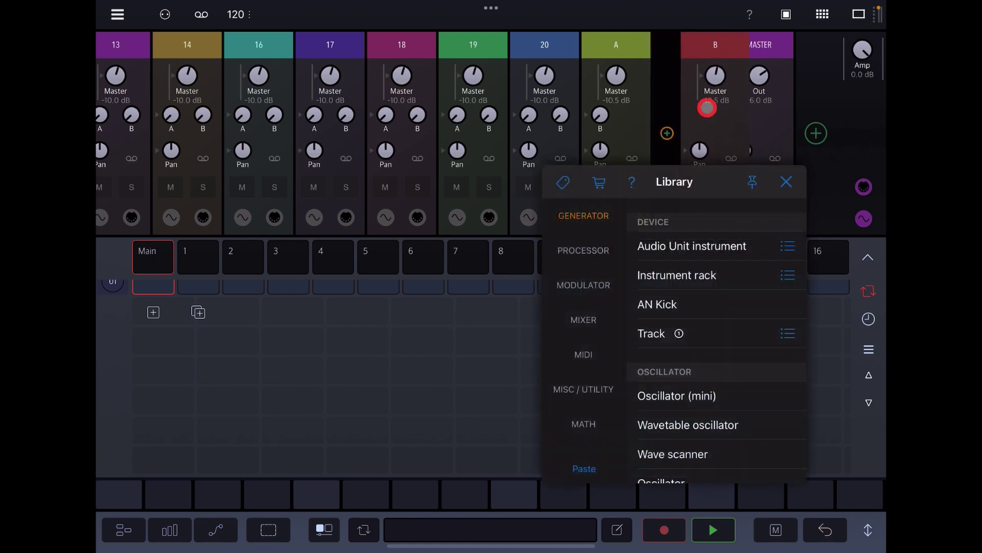
drag(700, 46, 672, 336)
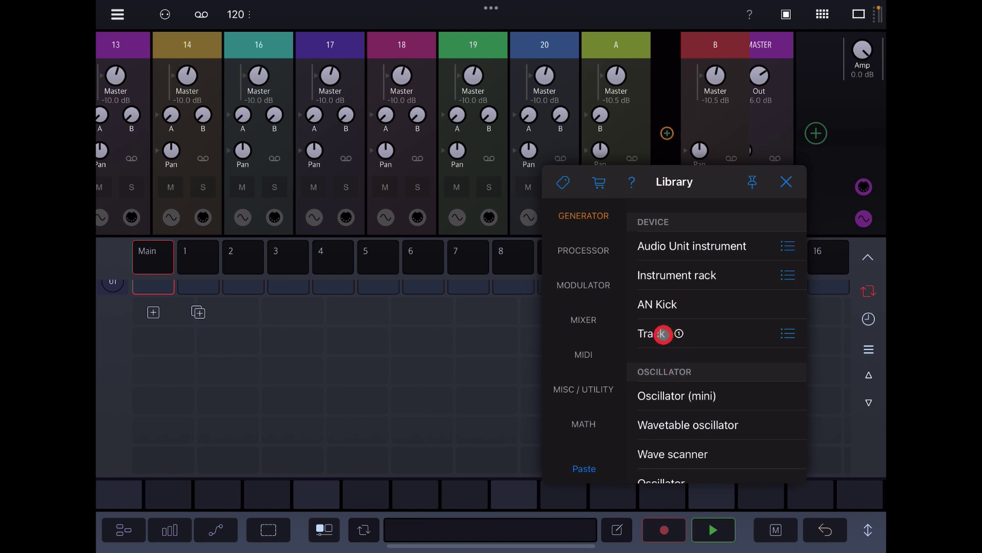
click(664, 333)
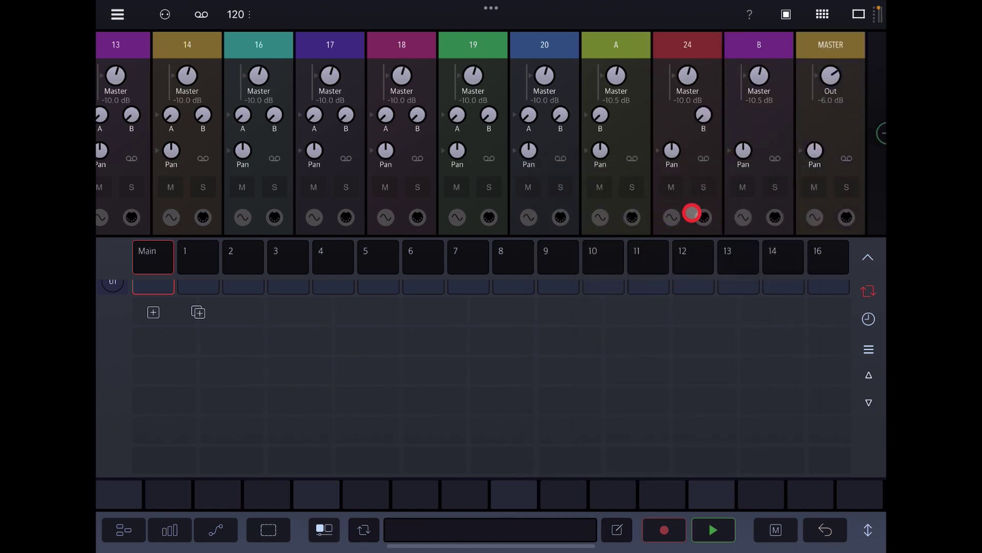
drag(693, 213, 687, 52)
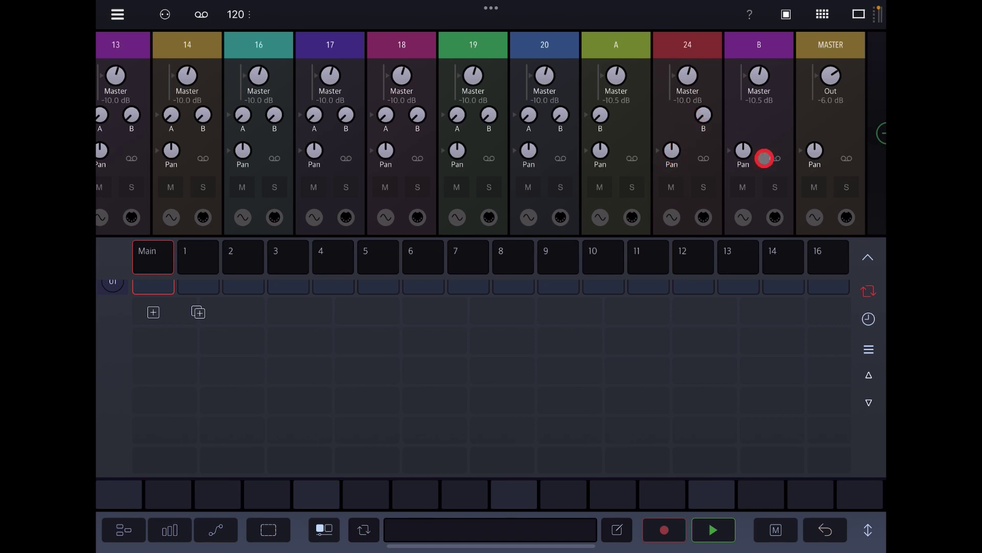
drag(658, 48, 660, 139)
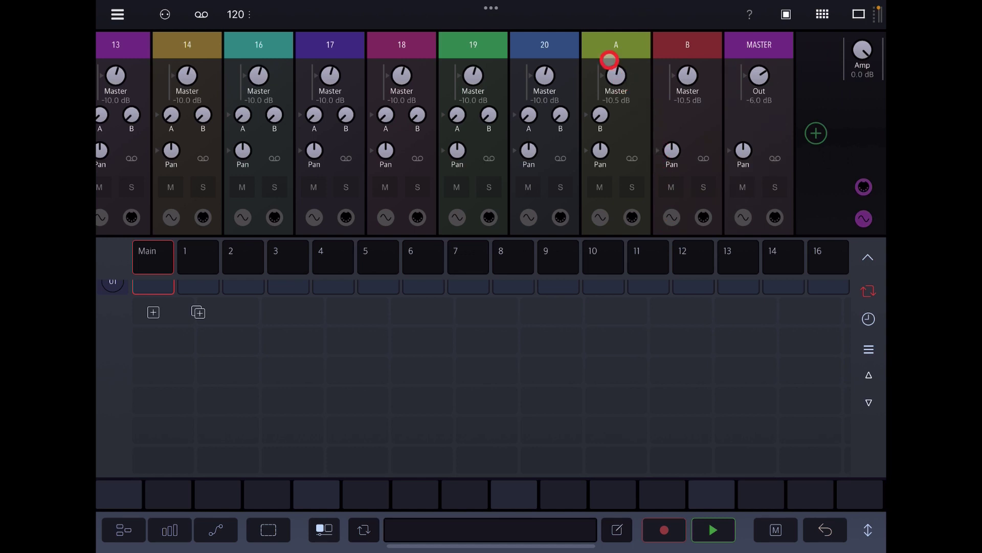
drag(606, 43, 639, 48)
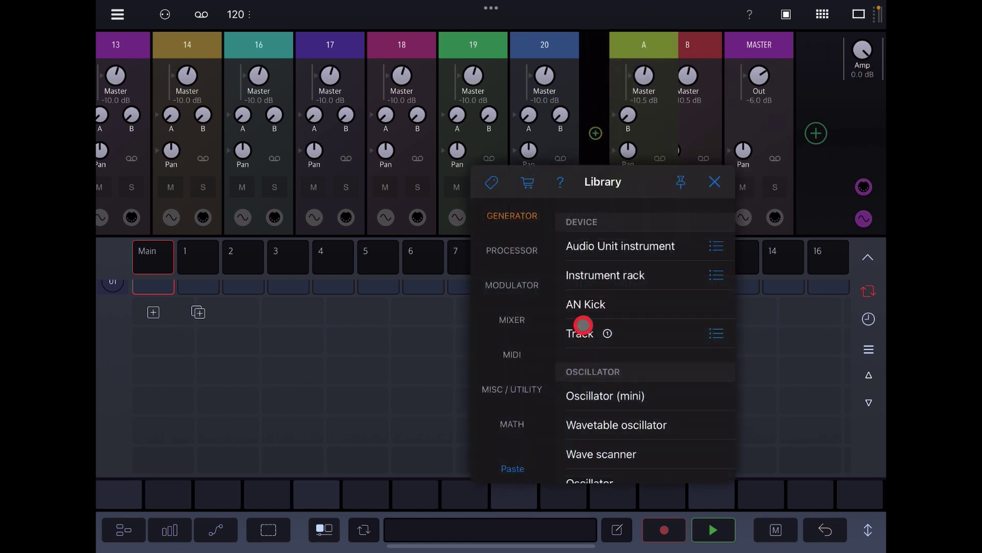
Insert a new track directly after track 20 and rename it 21.
click(584, 331)
drag(583, 331, 610, 54)
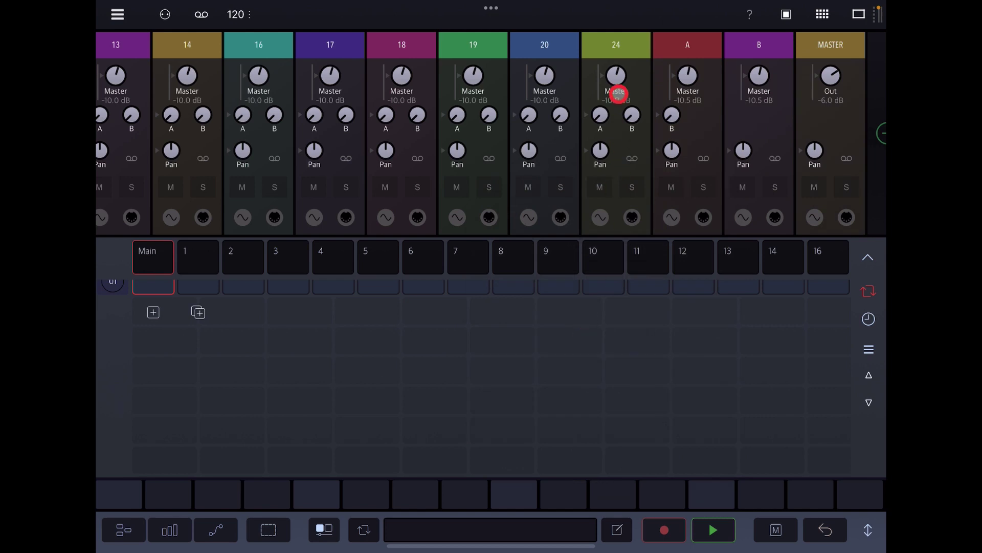
click(618, 45)
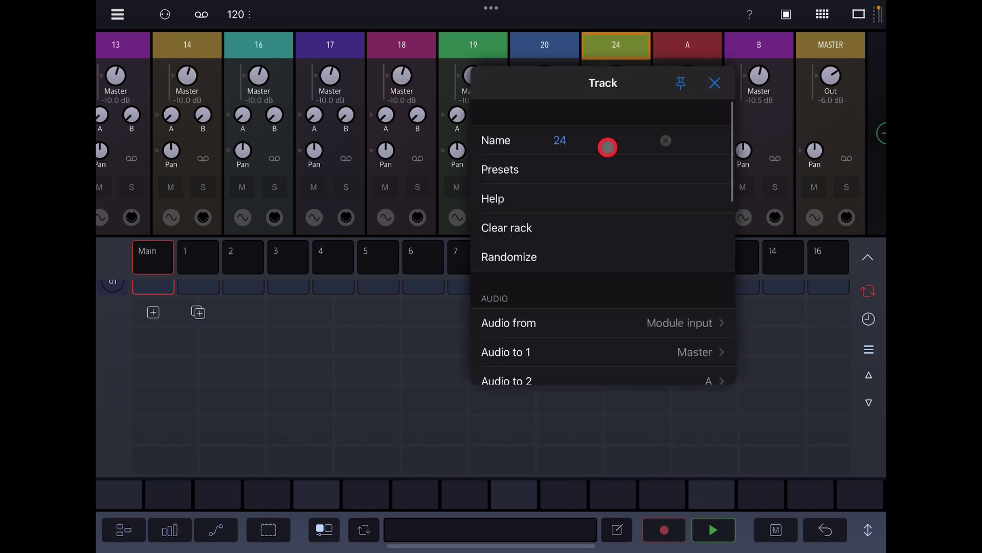
click(581, 143)
key(BackSpace)
text(1)
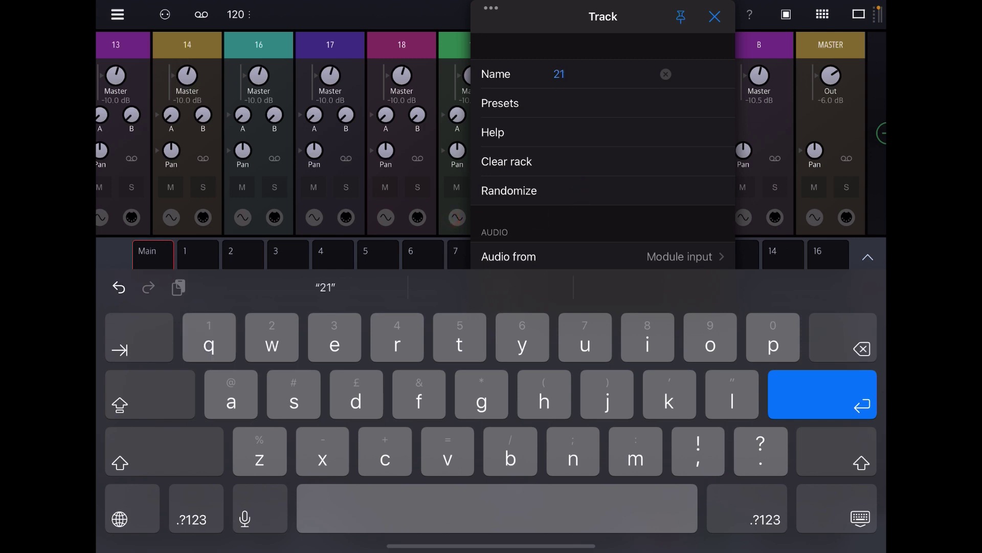
click(458, 232)
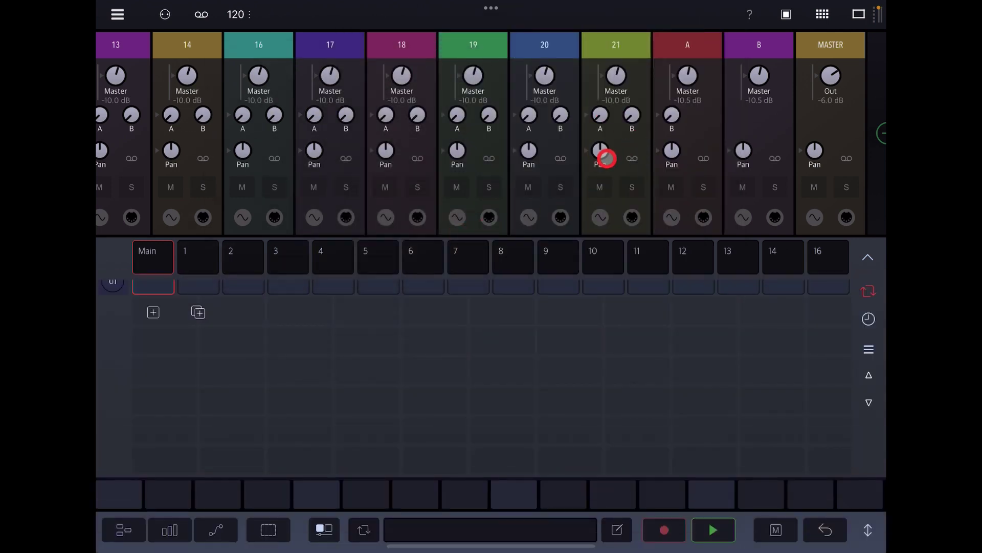
scroll(440, 414, up, 2)
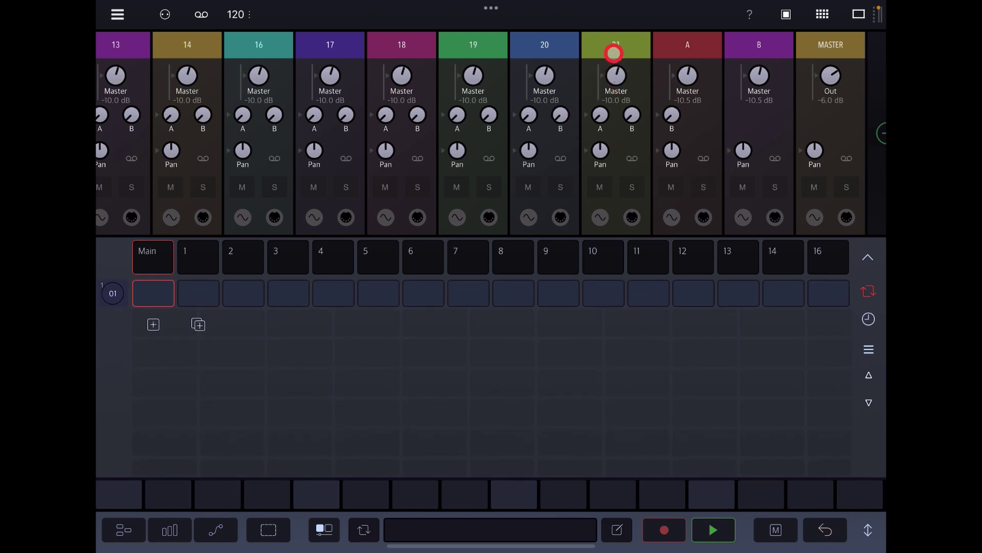
Show the note pads from track 21's settings, then close the settings panel.
click(614, 50)
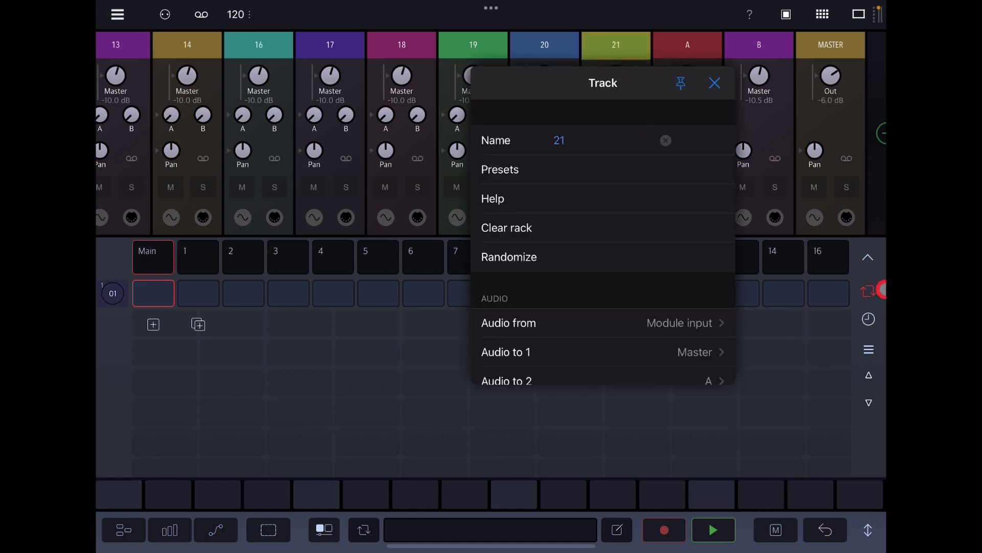
click(868, 529)
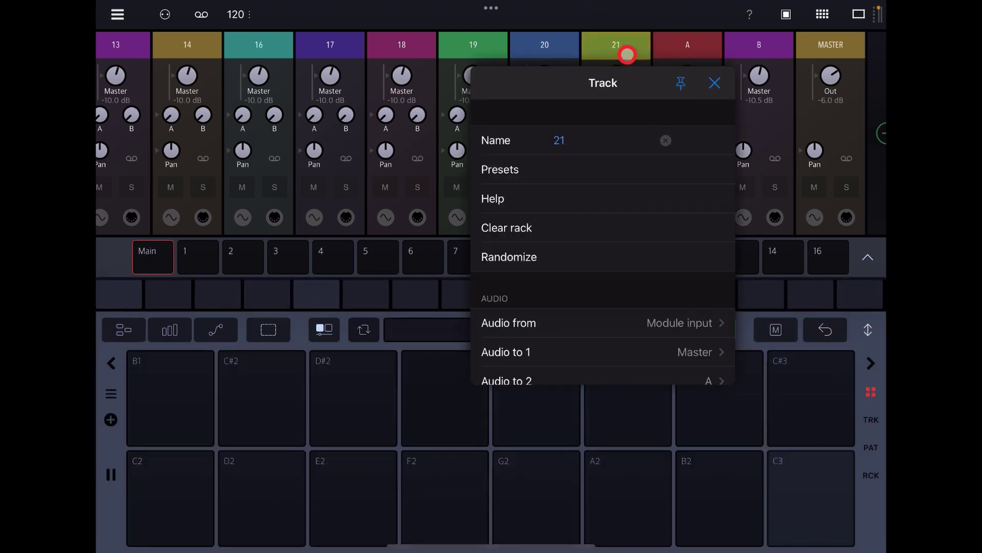
click(715, 83)
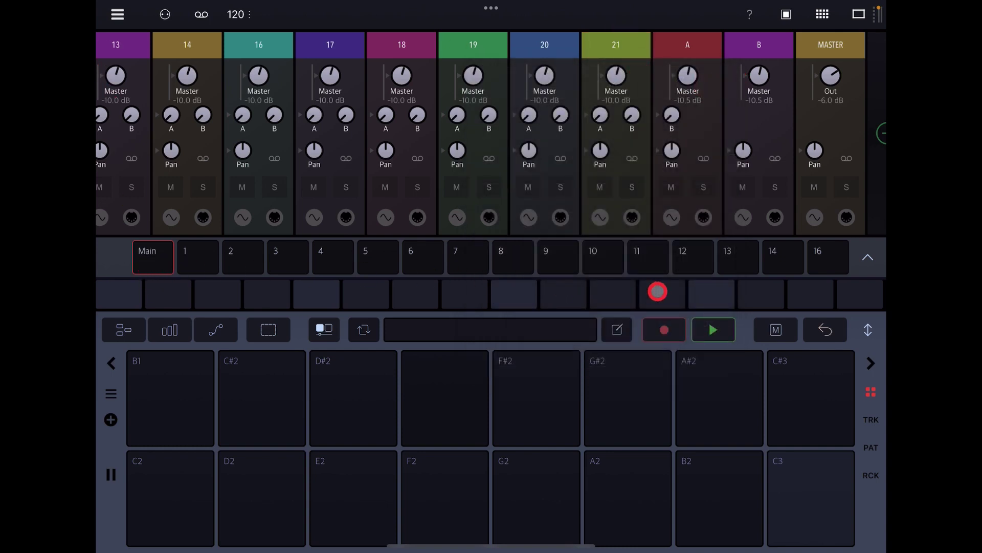
Load the BA-1 Audio Unit instrument on track 21, play it, and raise the master level to -4.1 dB.
scroll(571, 254, right, 8)
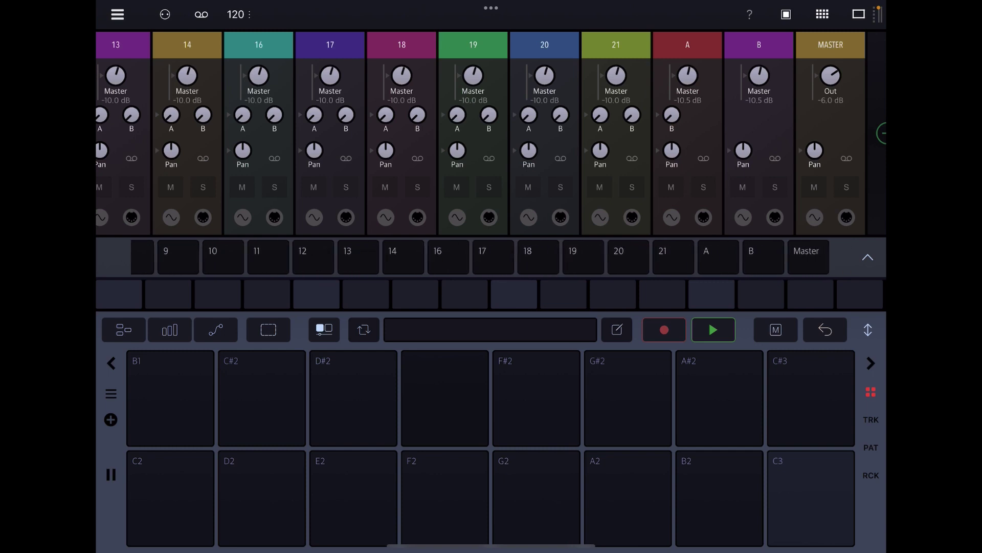
click(674, 249)
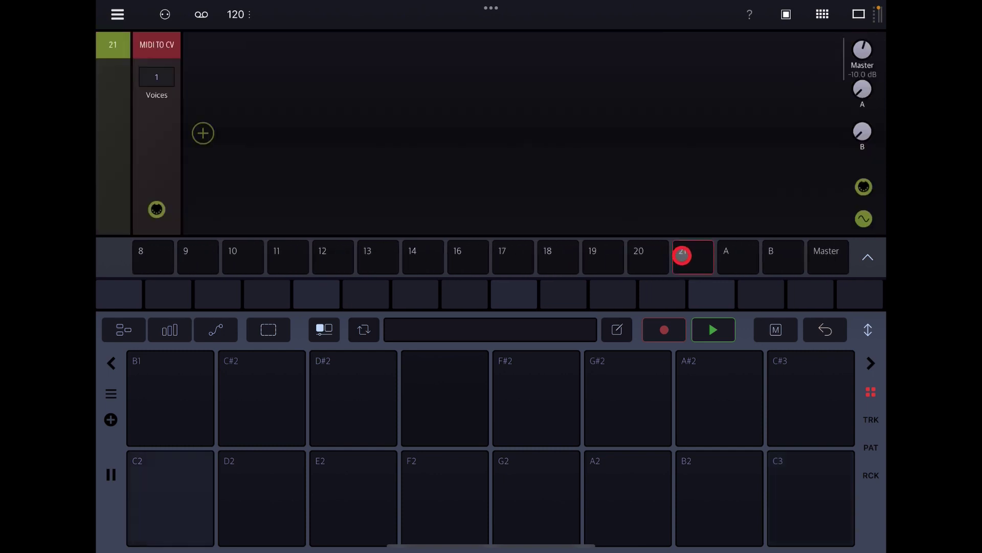
click(205, 139)
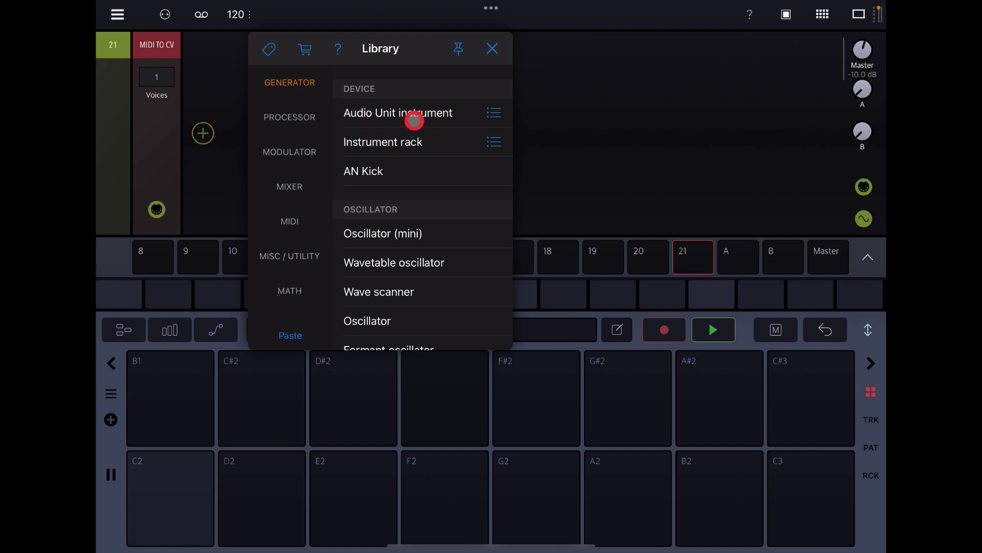
click(494, 113)
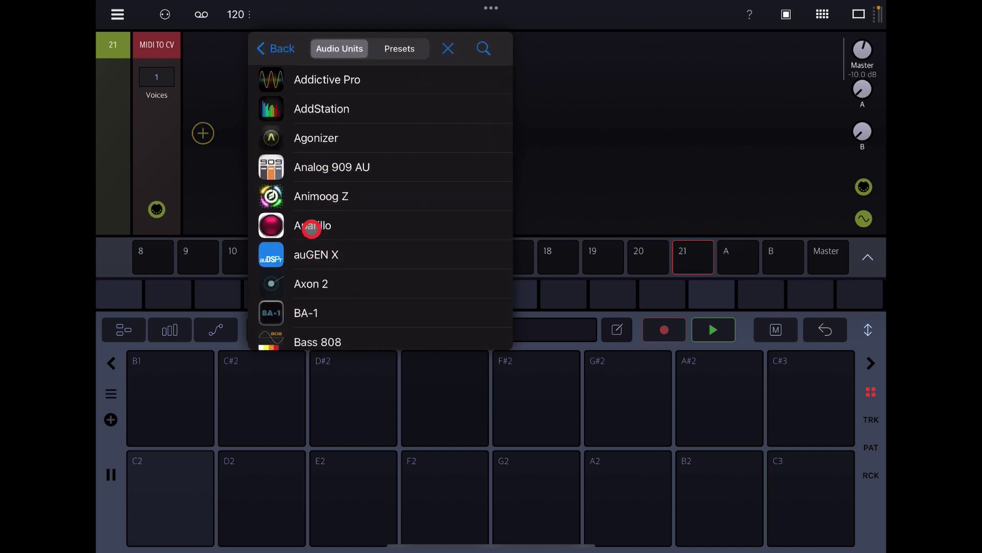
click(308, 310)
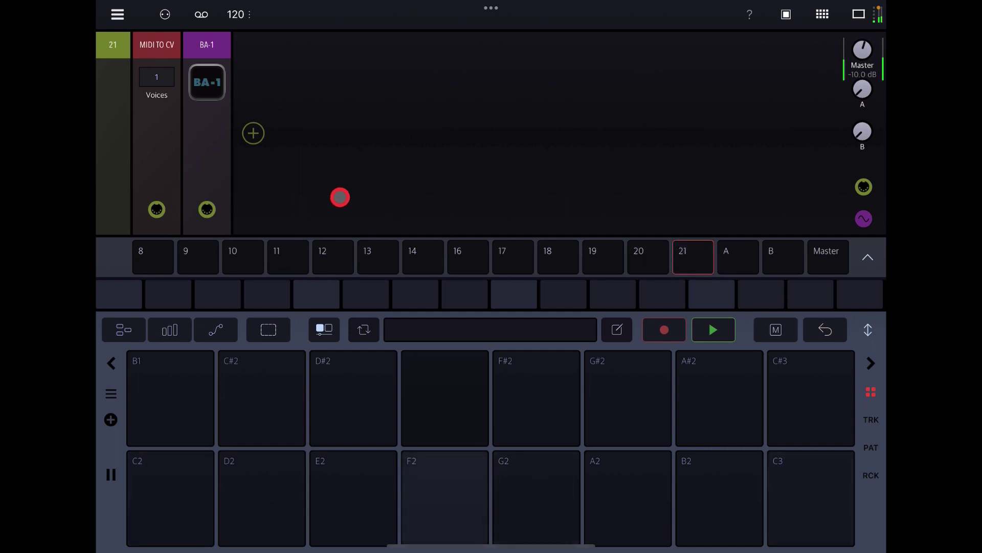
click(691, 265)
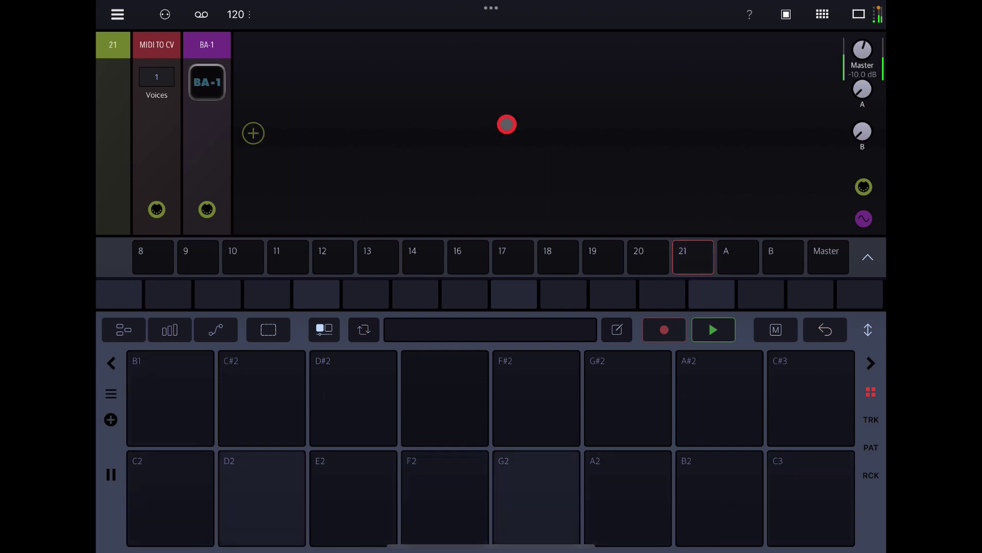
drag(861, 41, 861, 25)
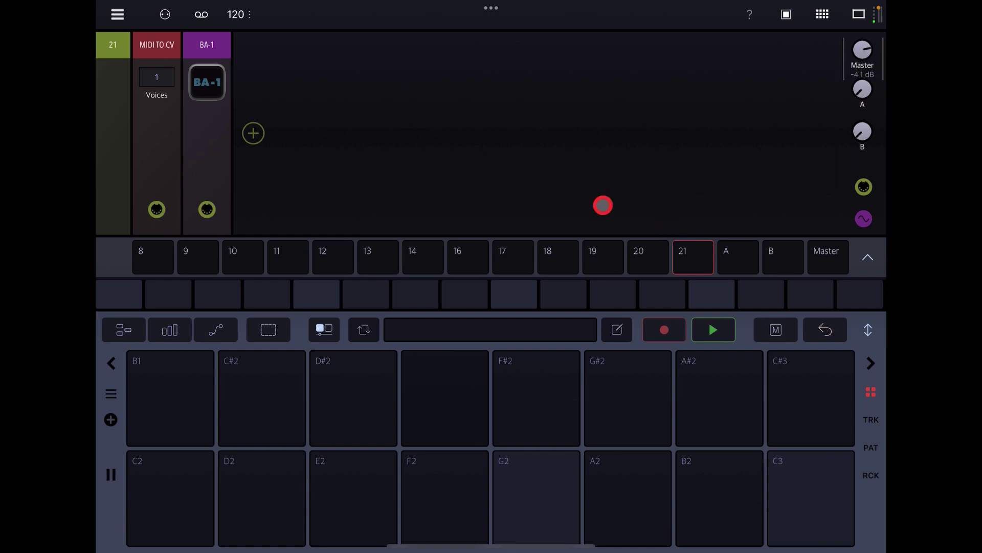
Start a Save as and dismiss it, then delete the BA-1 module from track 21.
click(116, 14)
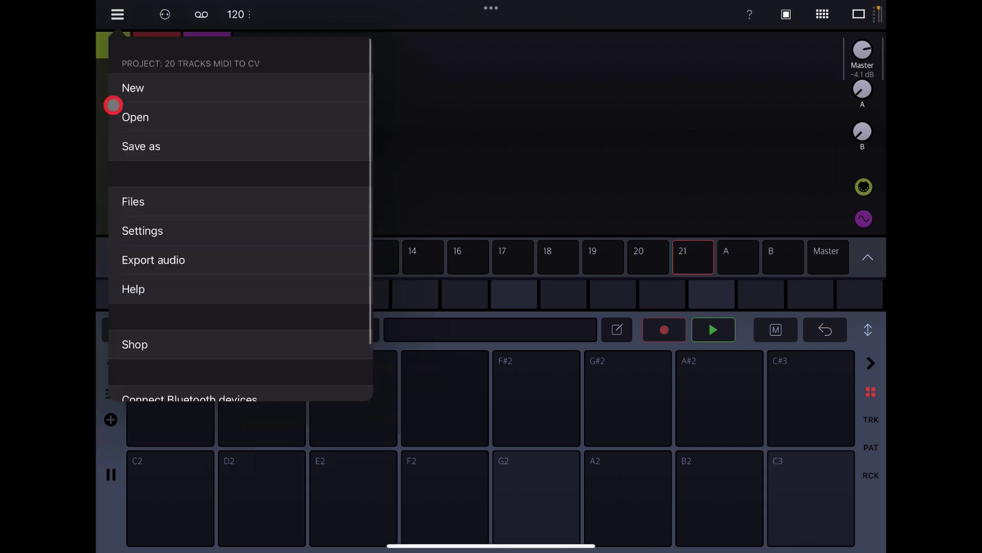
click(167, 147)
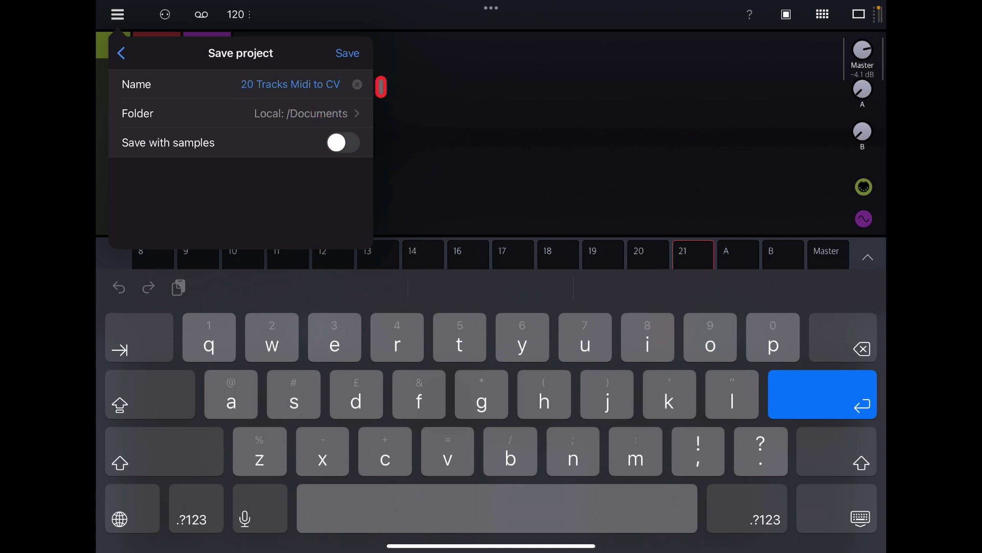
click(347, 53)
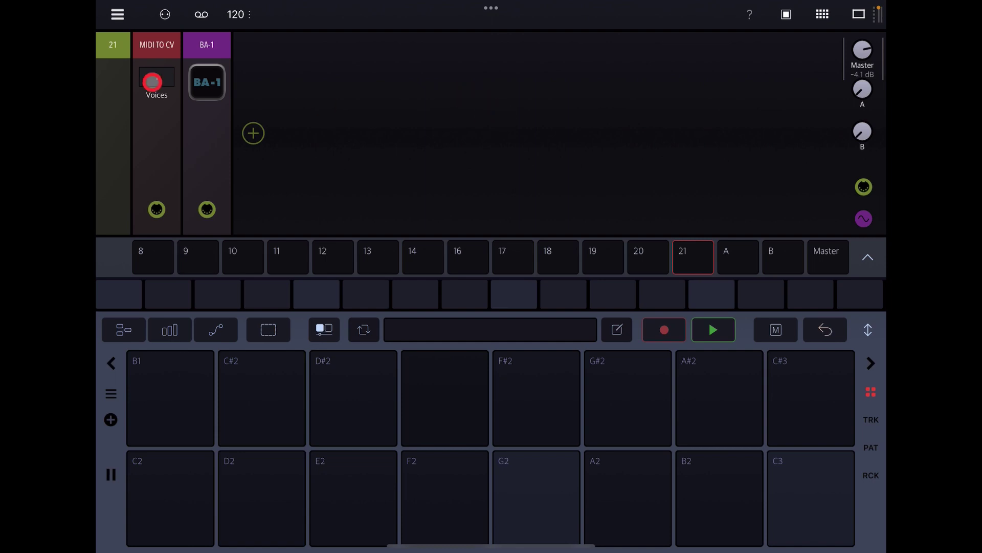
click(219, 44)
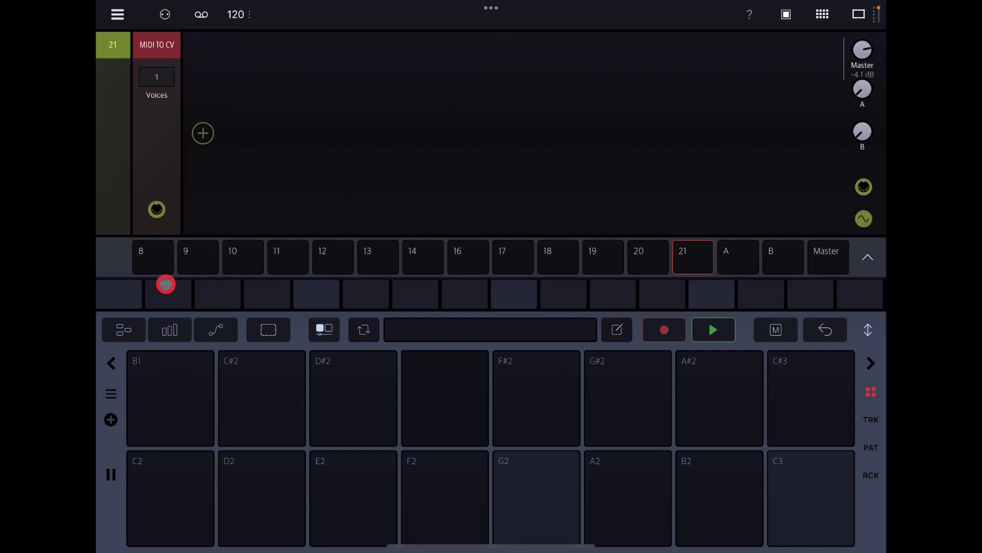
Return to the full mixer view and delete track 21.
drag(163, 257, 286, 257)
click(159, 255)
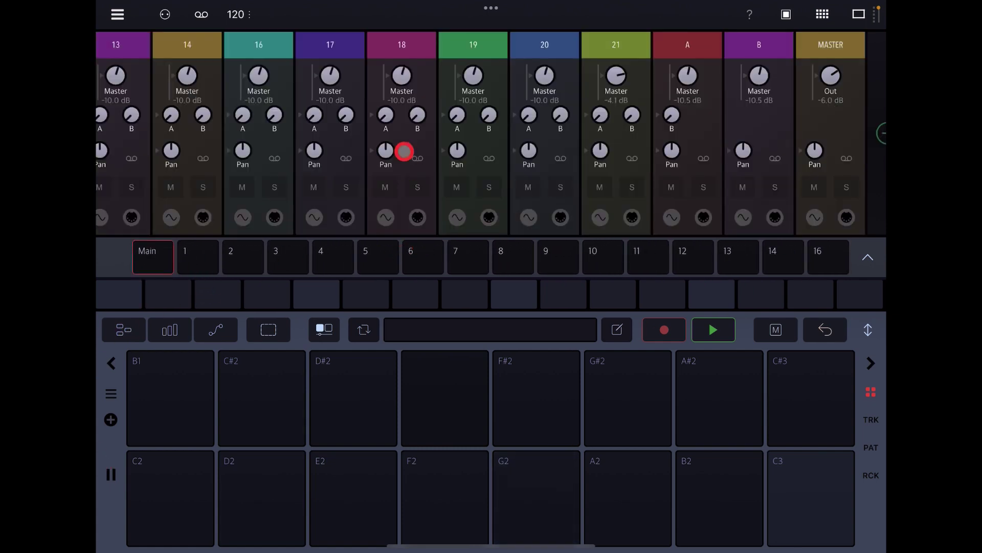
drag(612, 40, 651, 291)
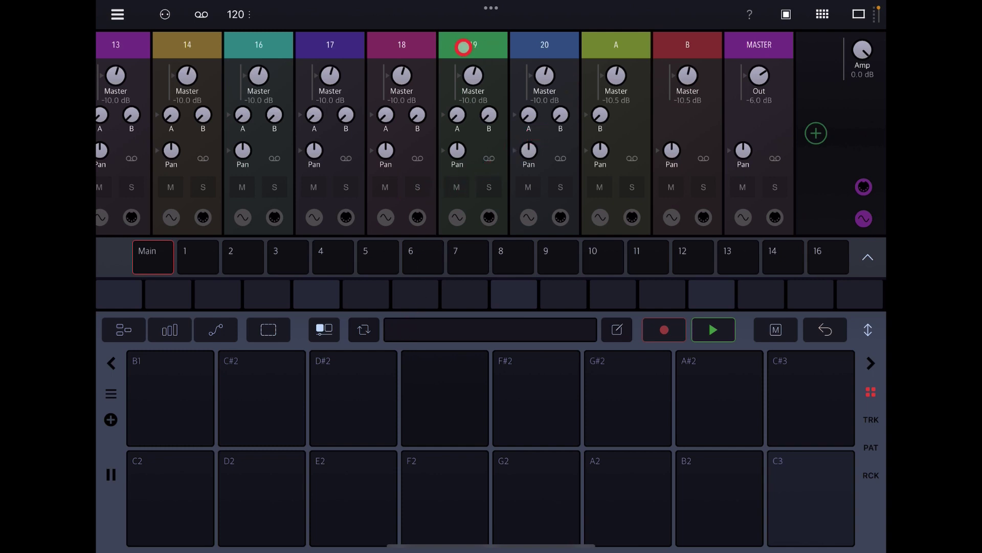
Insert a test track, move it between track 20 and A, then delete it too.
drag(466, 51, 522, 48)
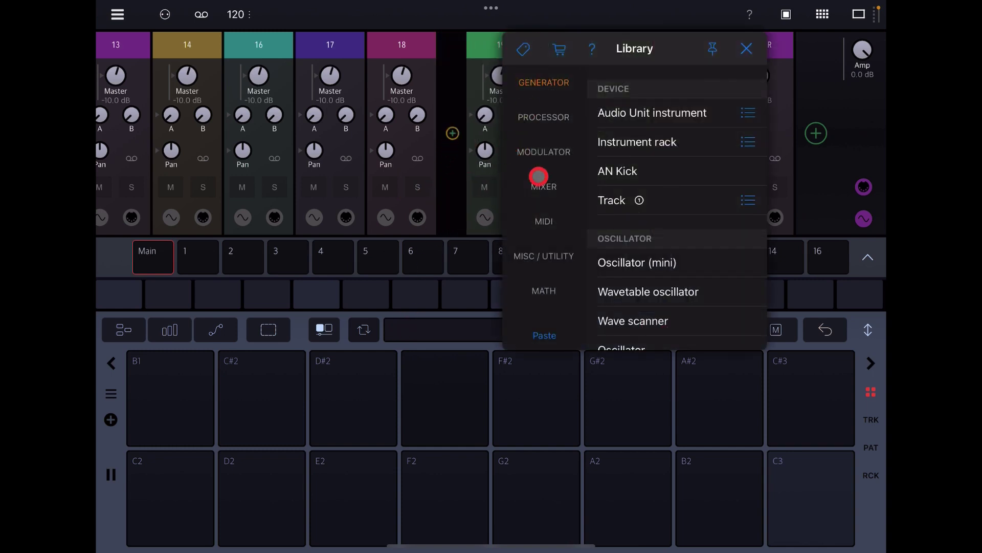
click(613, 200)
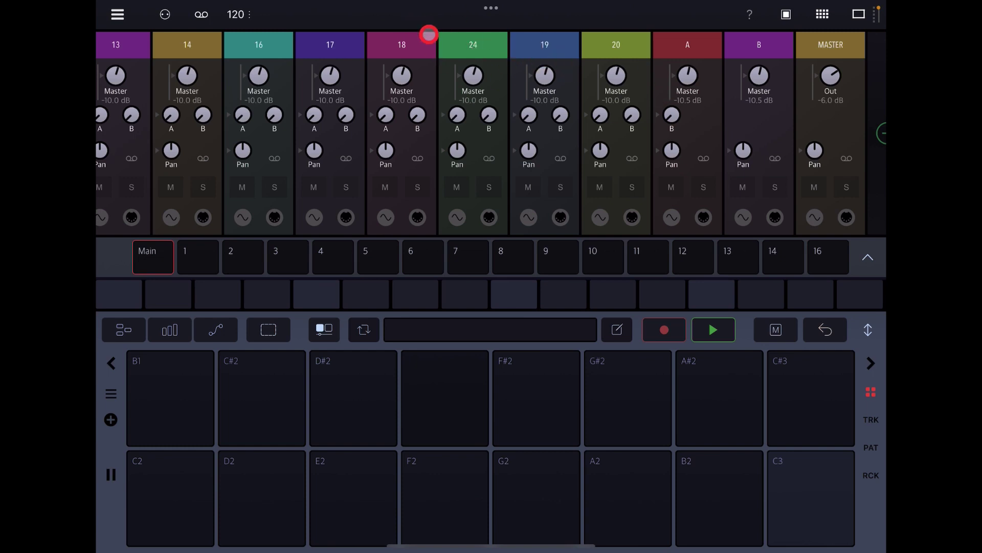
drag(470, 46, 623, 76)
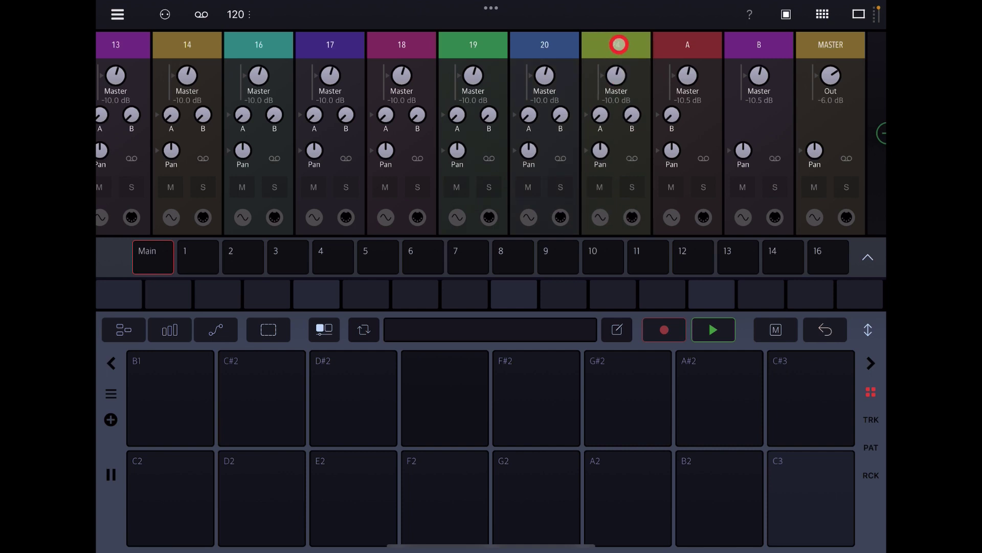
drag(619, 44, 612, 328)
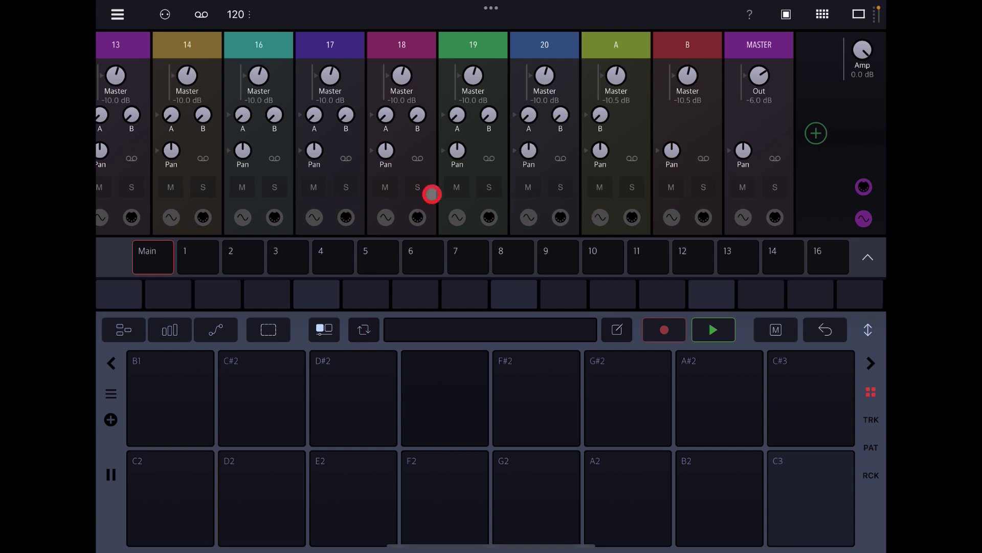
drag(431, 194, 521, 205)
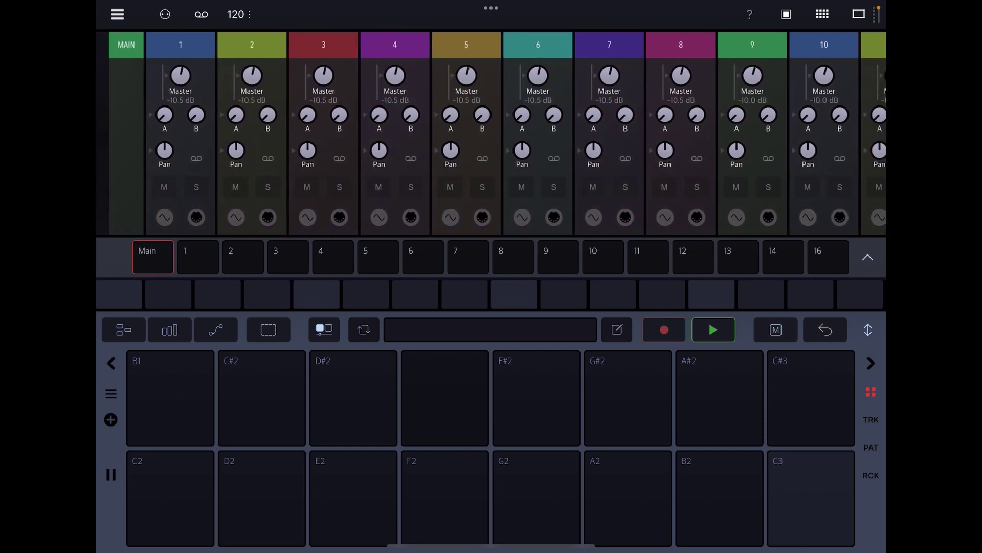